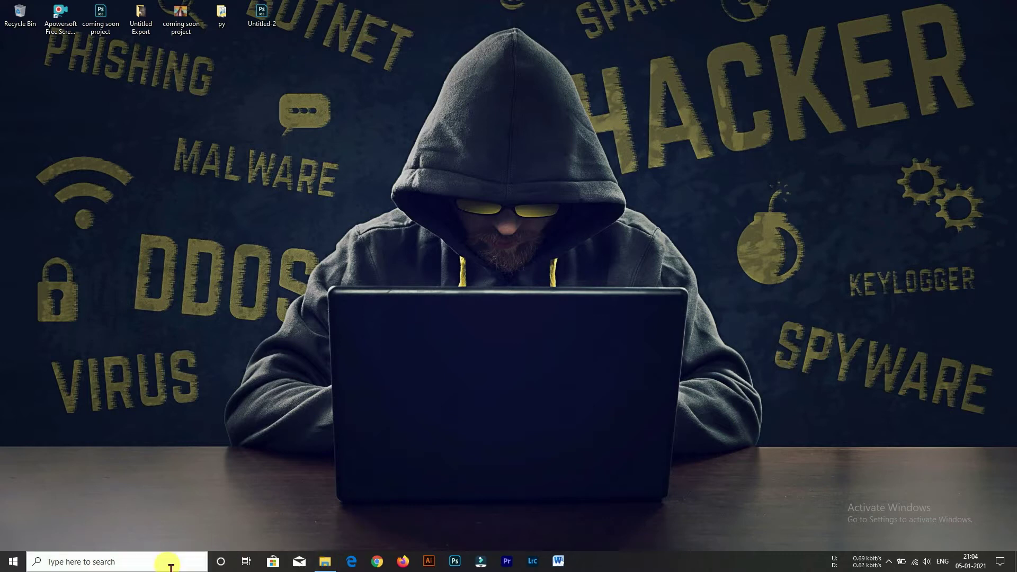
pyautogui.rightClick(241, 379)
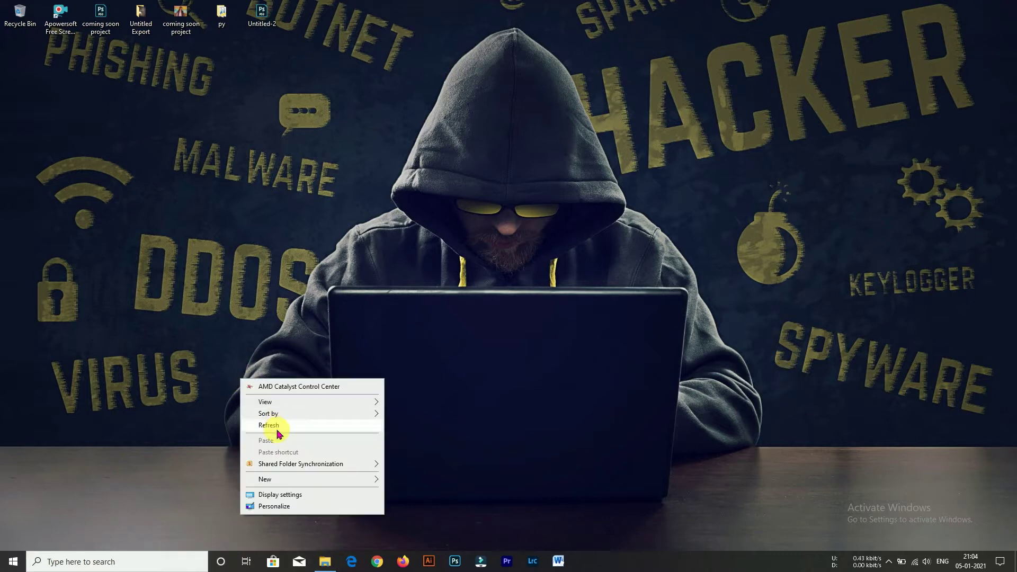
pyautogui.click(279, 427)
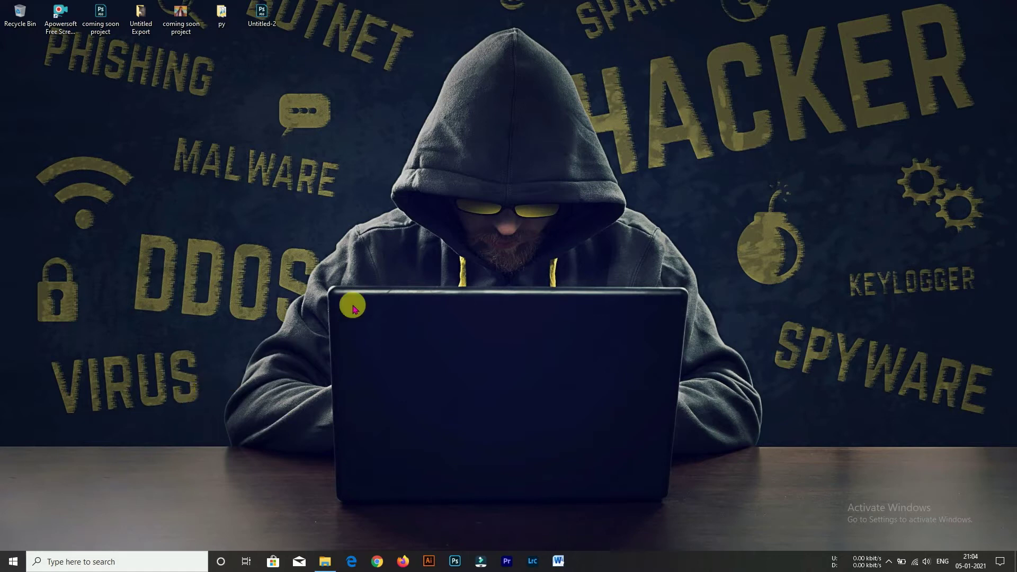
pyautogui.moveTo(294, 91); pyautogui.dragTo(901, 324)
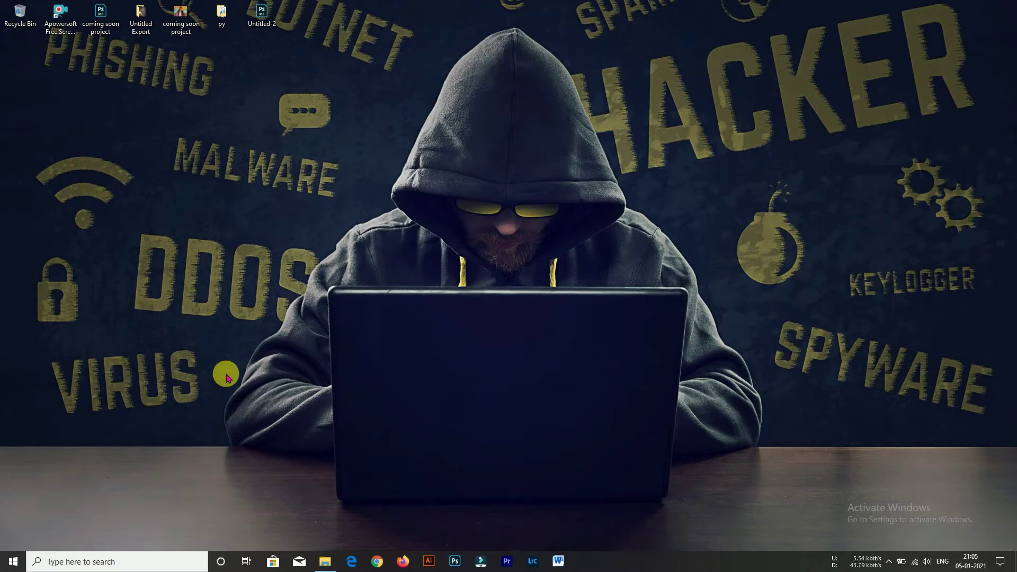
# Launch Notepad by searching Windows for NOTE, and close its window again
pyautogui.click(53, 566)
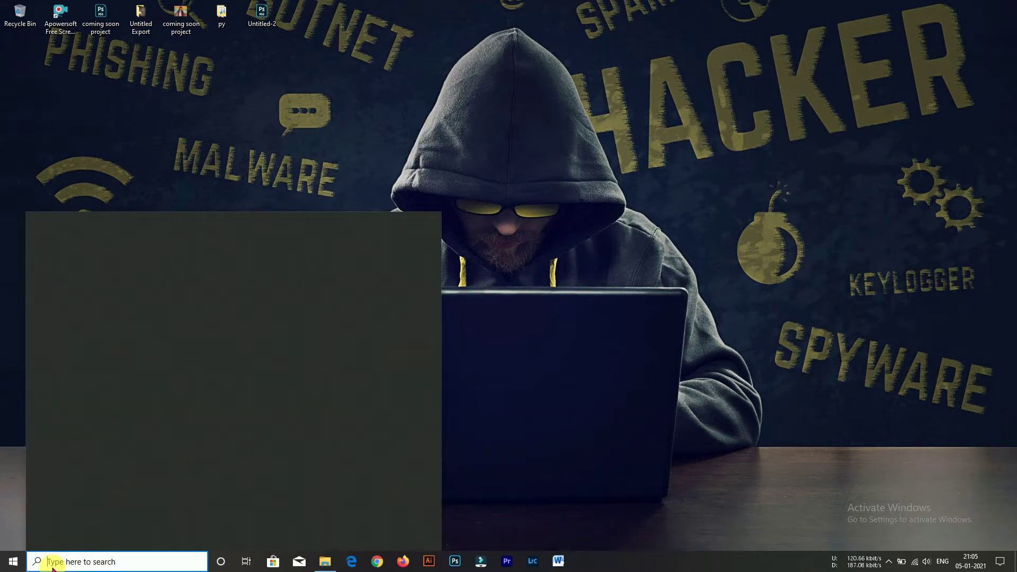
pyautogui.write('NOTE')
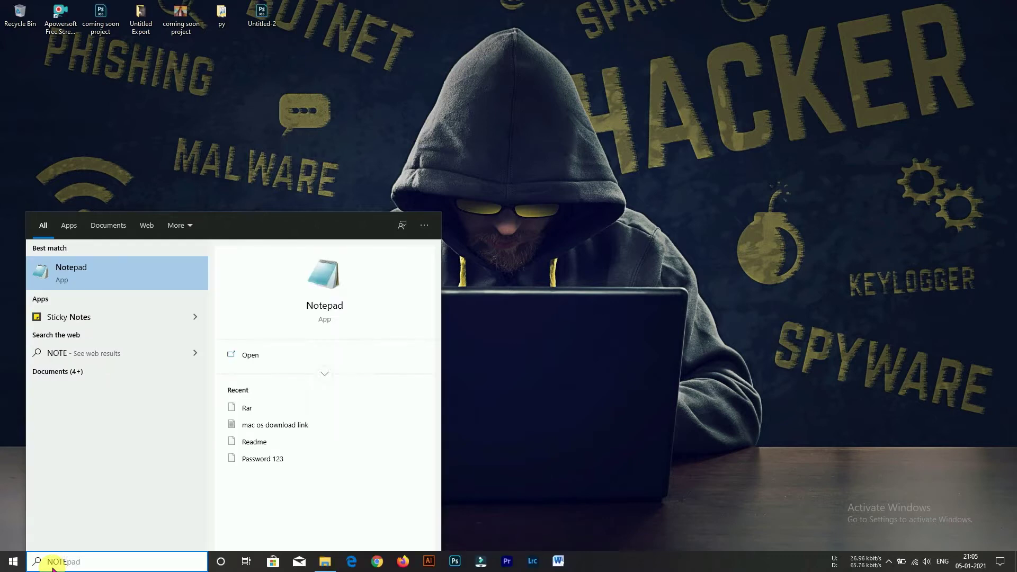
pyautogui.press('Return')
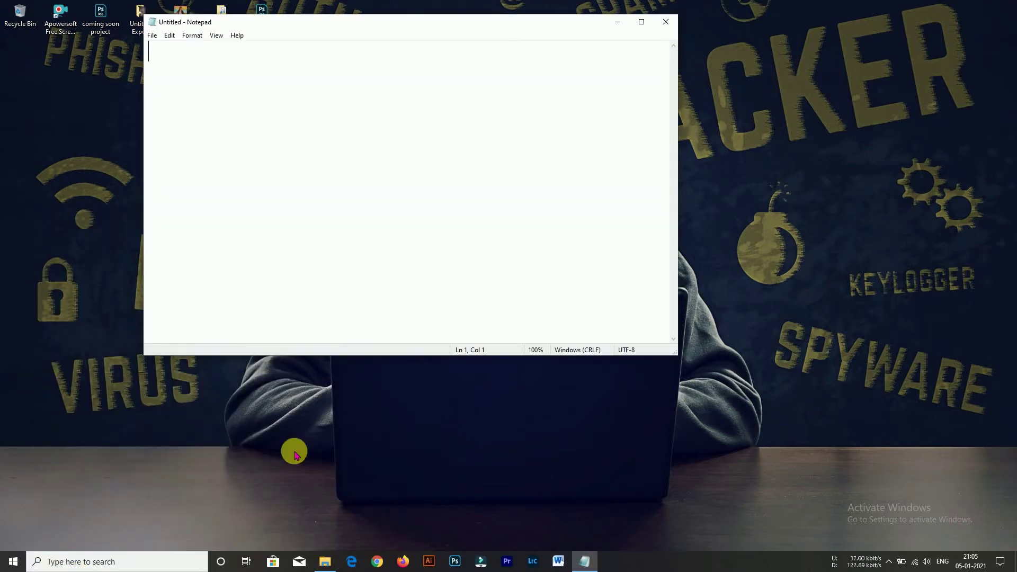
pyautogui.moveTo(577, 27); pyautogui.dragTo(791, 60)
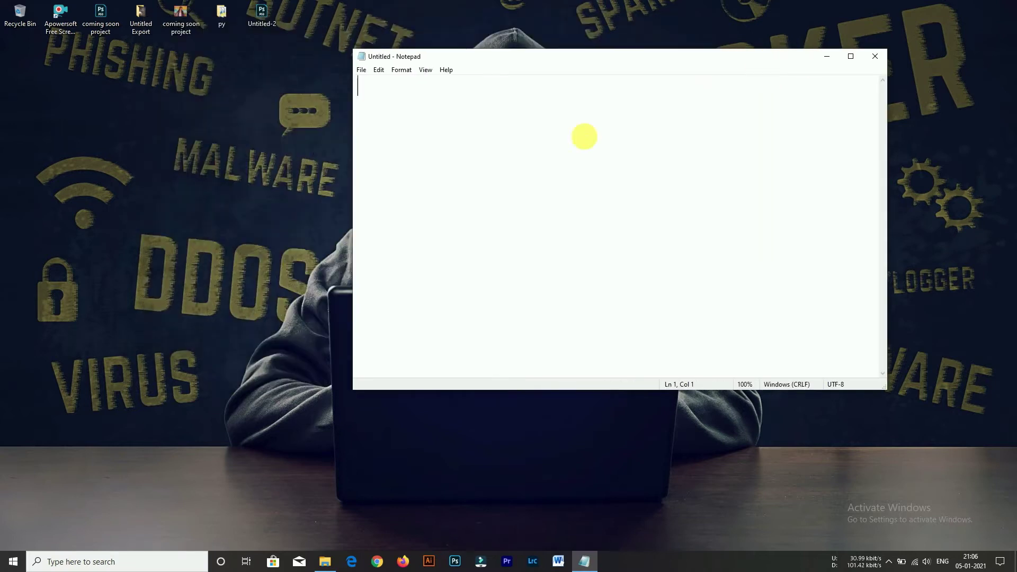
pyautogui.click(875, 56)
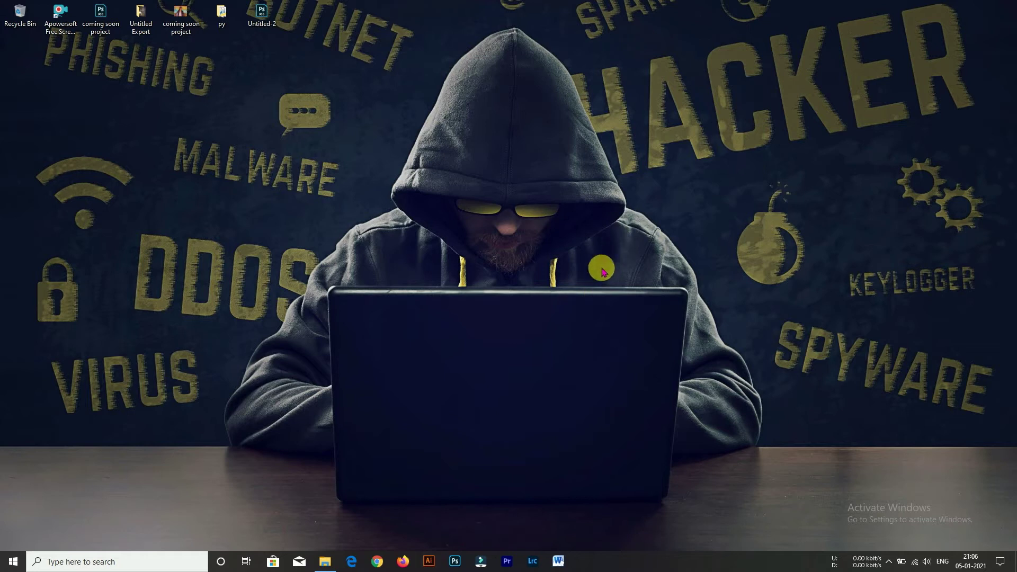
# Launch Notepad by running the NOTEPAD command in Windows, and close the empty document
pyautogui.press('super+r')
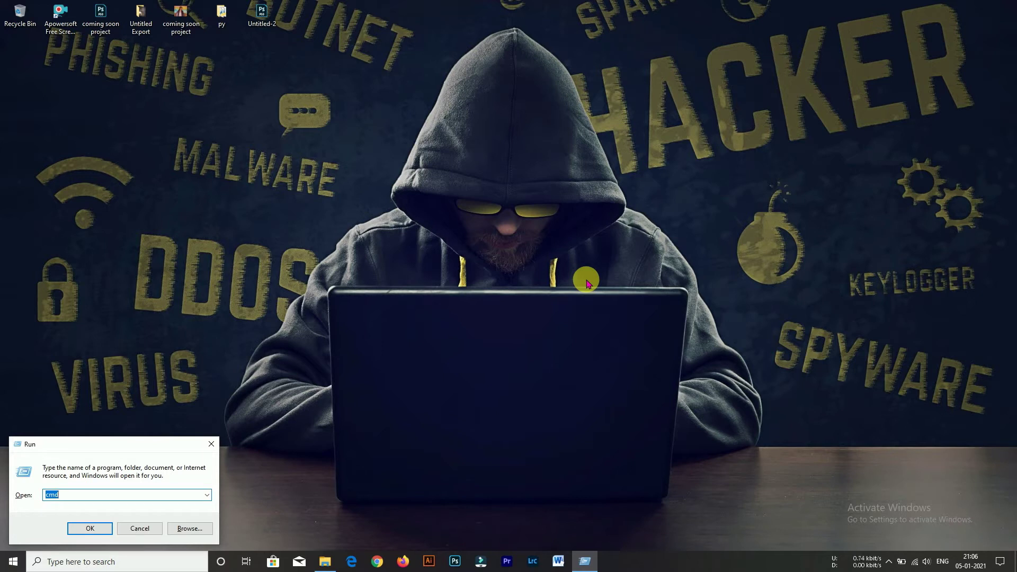
pyautogui.write('N')
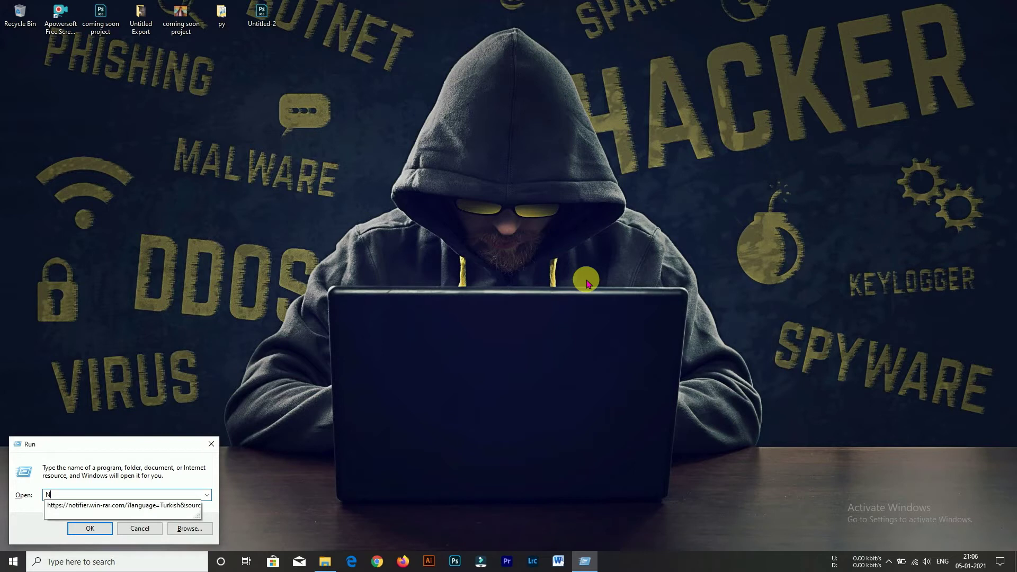
pyautogui.write('OTEPAD')
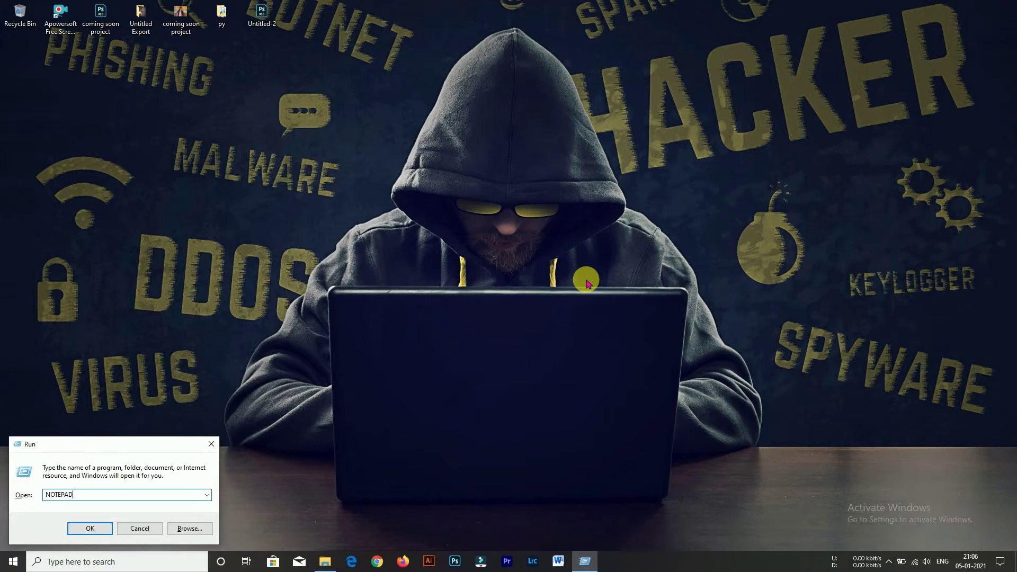
pyautogui.press('Return')
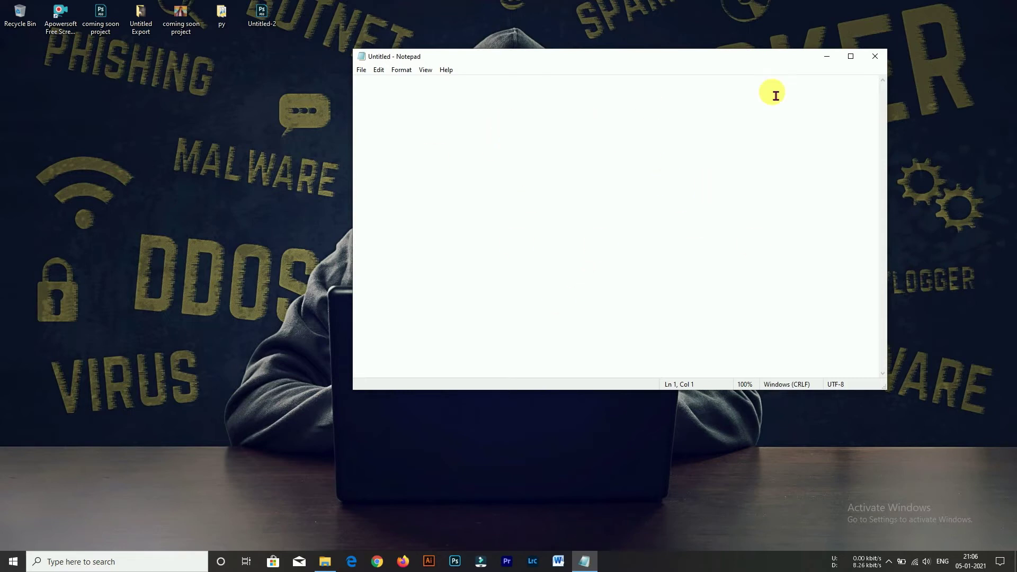
pyautogui.click(874, 56)
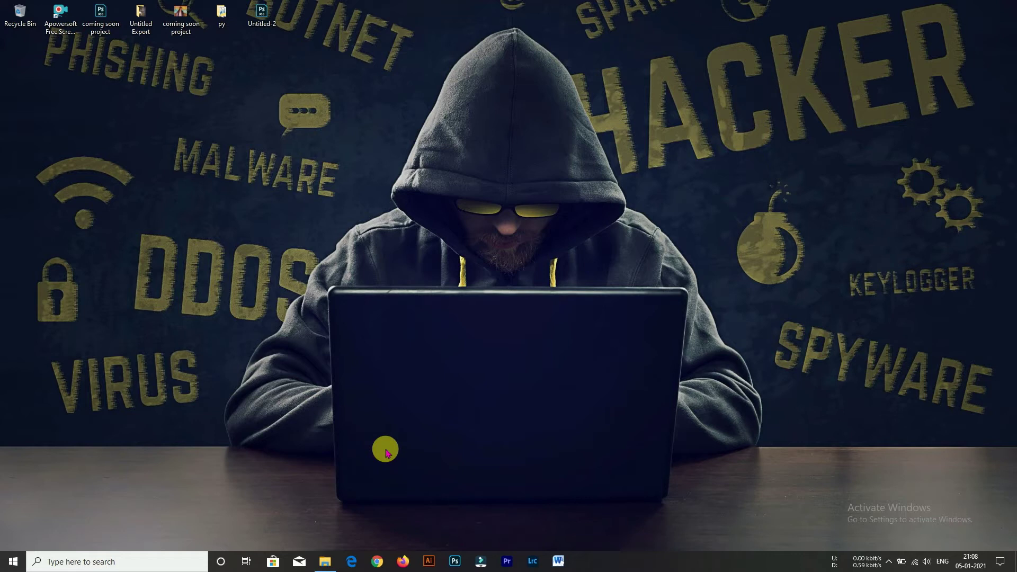
# Run NOTEPAD again and enlarge its window to cover most of the desktop
pyautogui.press('super+r')
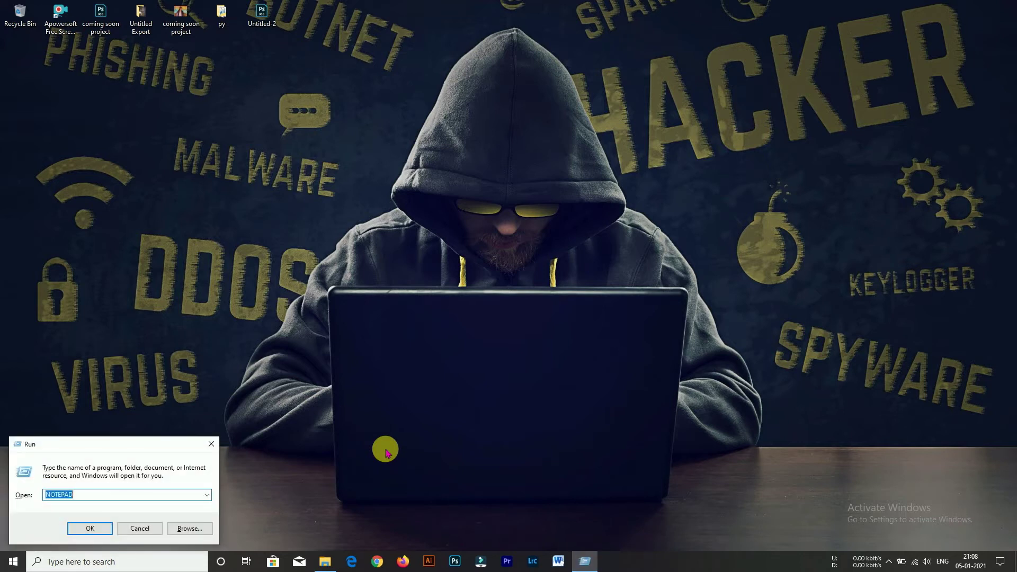
pyautogui.press('Return')
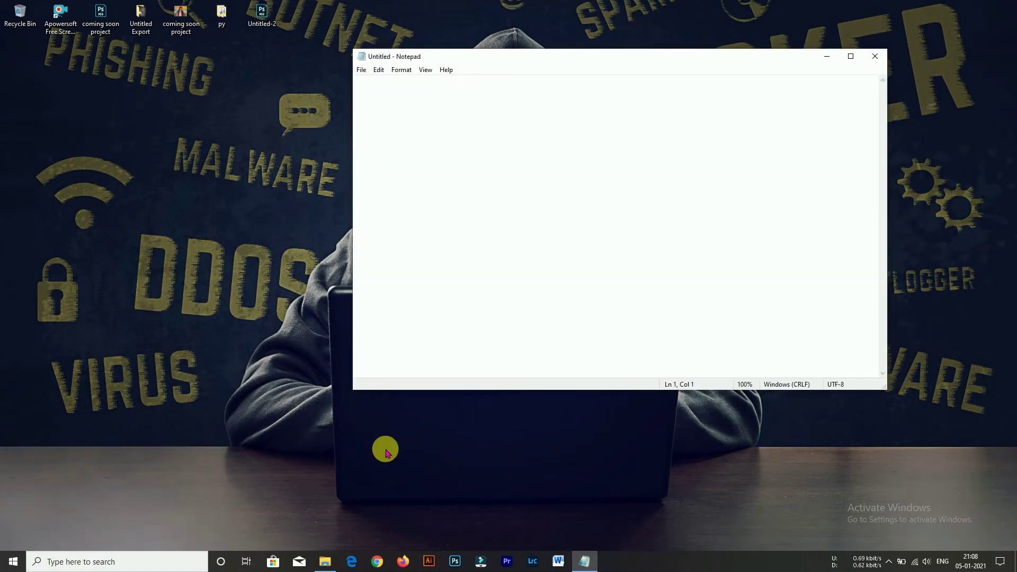
pyautogui.moveTo(499, 56); pyautogui.dragTo(291, 84)
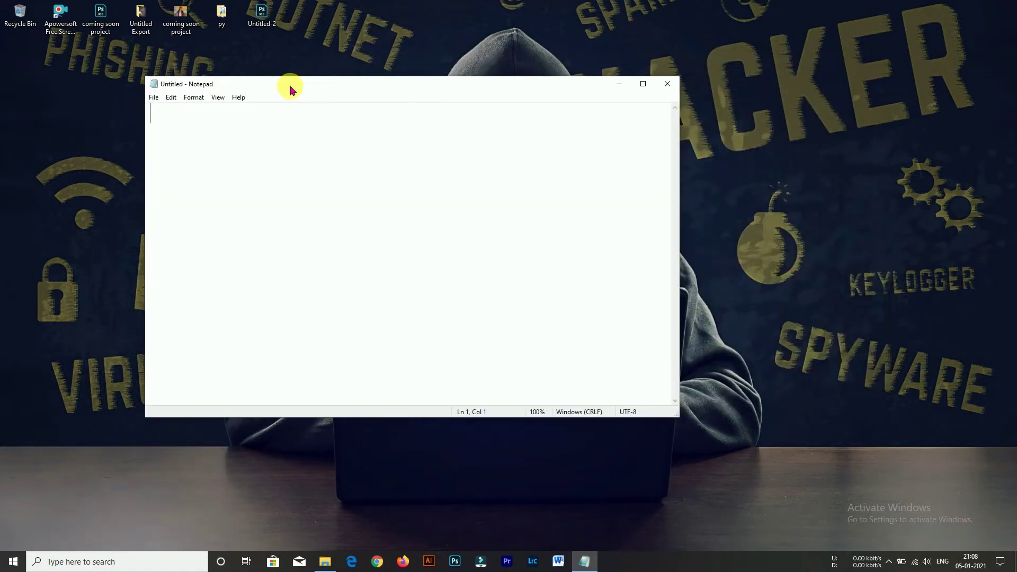
pyautogui.moveTo(681, 418); pyautogui.dragTo(935, 525)
pyautogui.moveTo(480, 79); pyautogui.dragTo(401, 34)
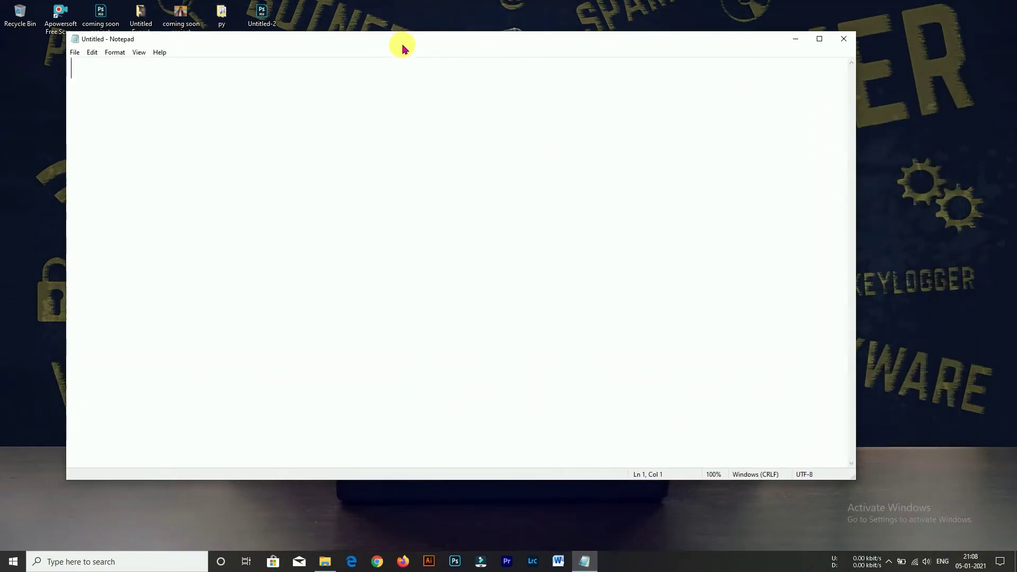
pyautogui.moveTo(861, 482); pyautogui.dragTo(933, 529)
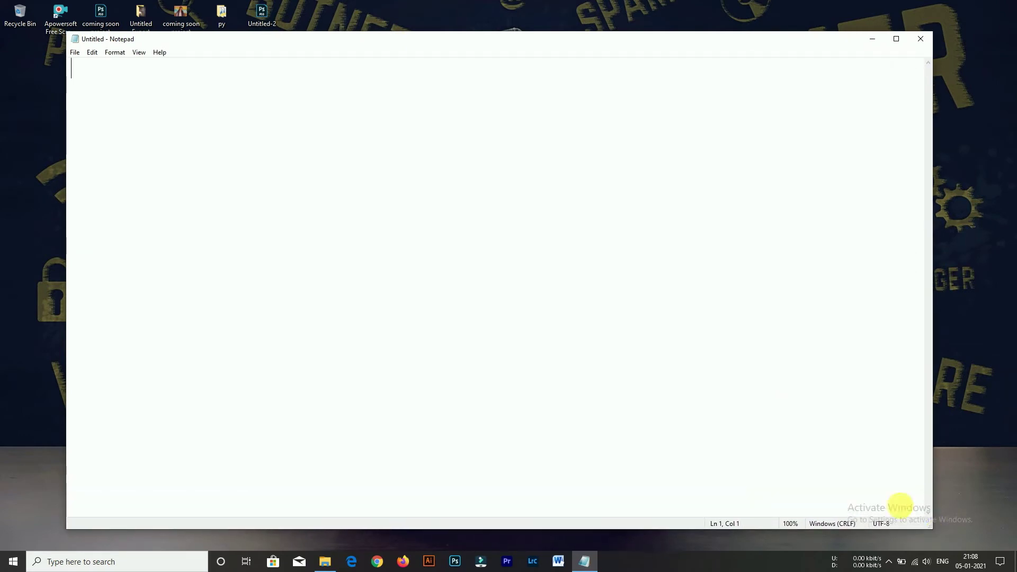
# Examine which file, editing and formatting commands are available for the empty document
pyautogui.click(75, 54)
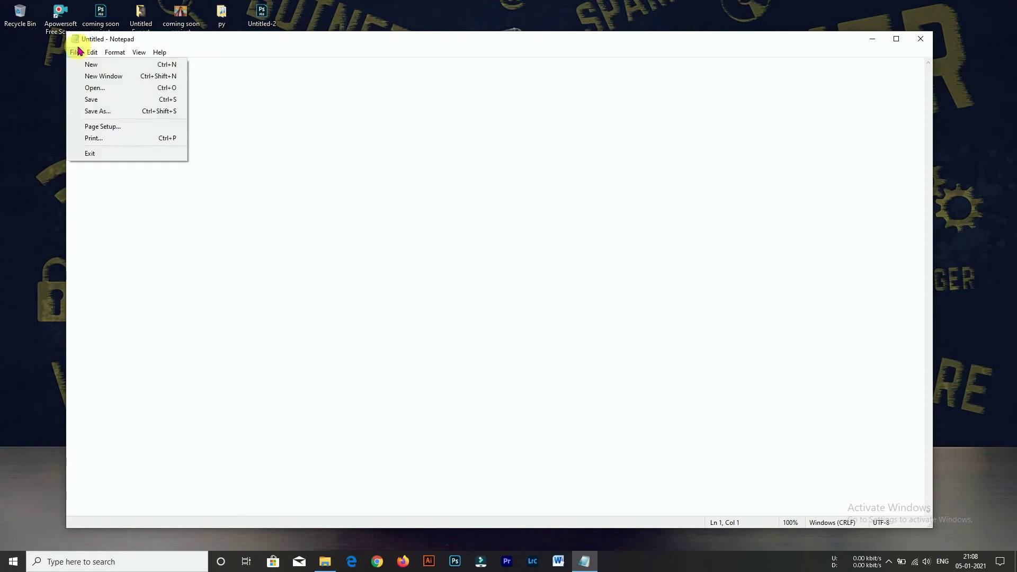
pyautogui.click(521, 173)
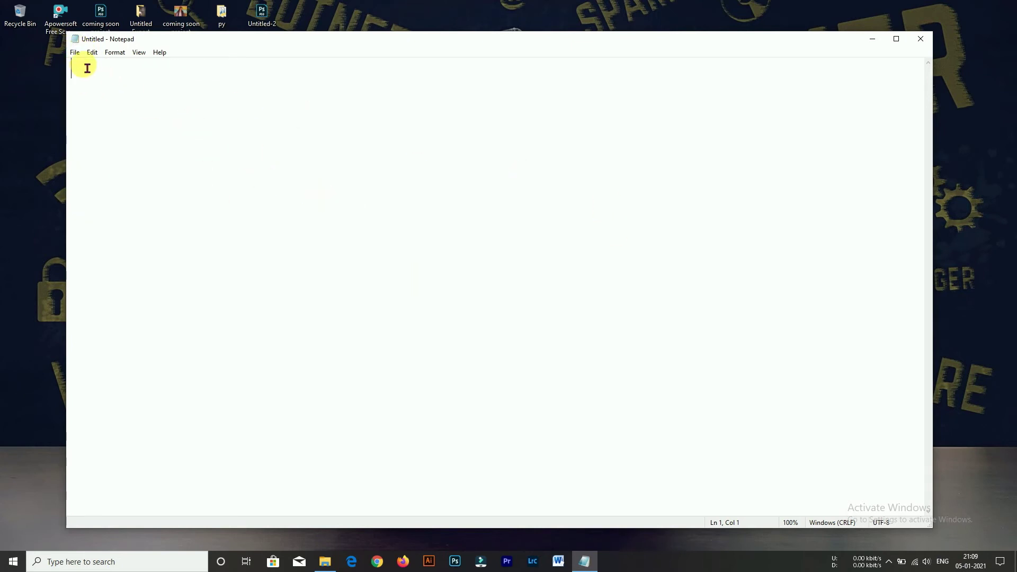
pyautogui.click(74, 53)
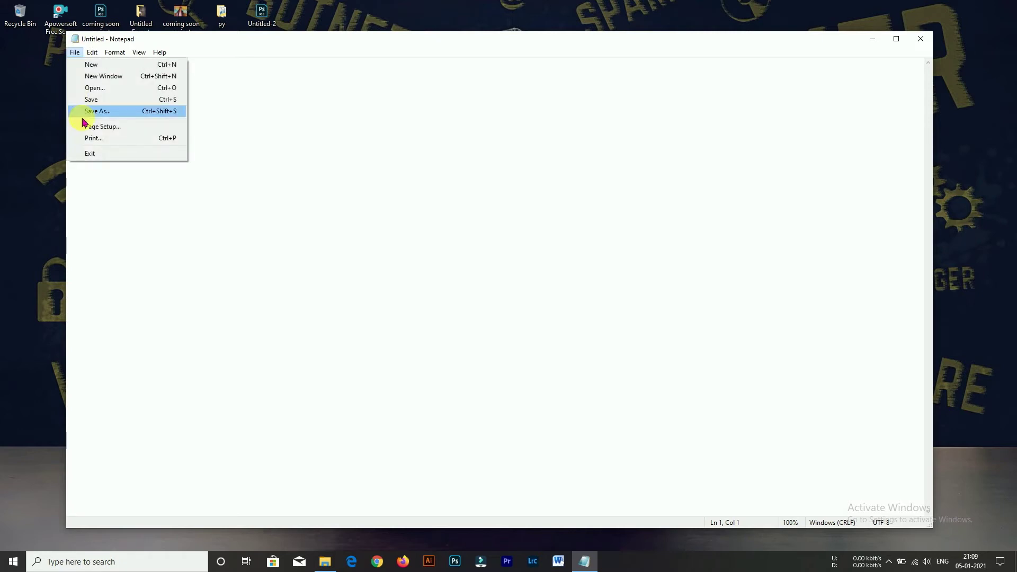
pyautogui.click(96, 56)
pyautogui.click(116, 52)
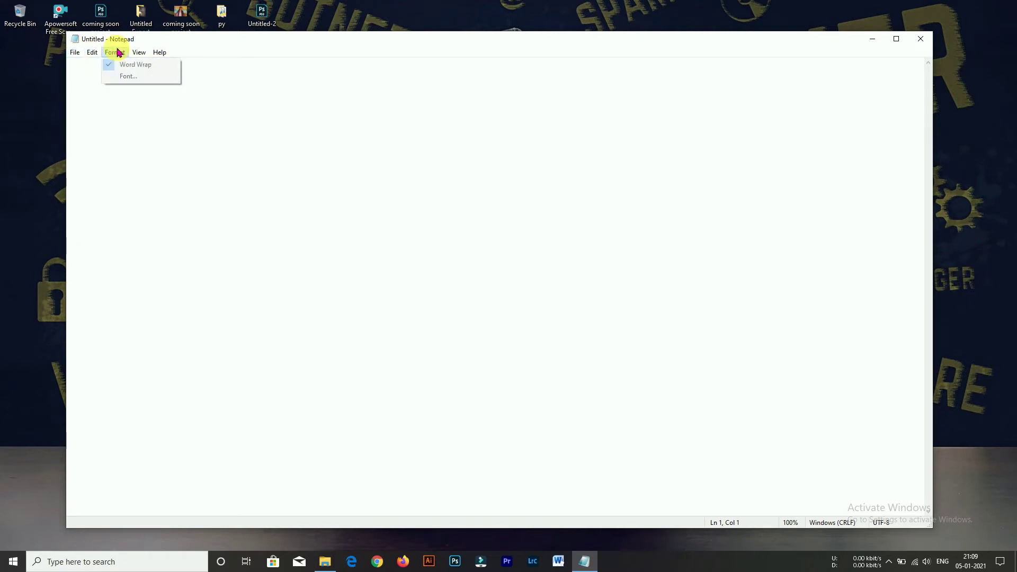
pyautogui.click(77, 56)
pyautogui.click(77, 55)
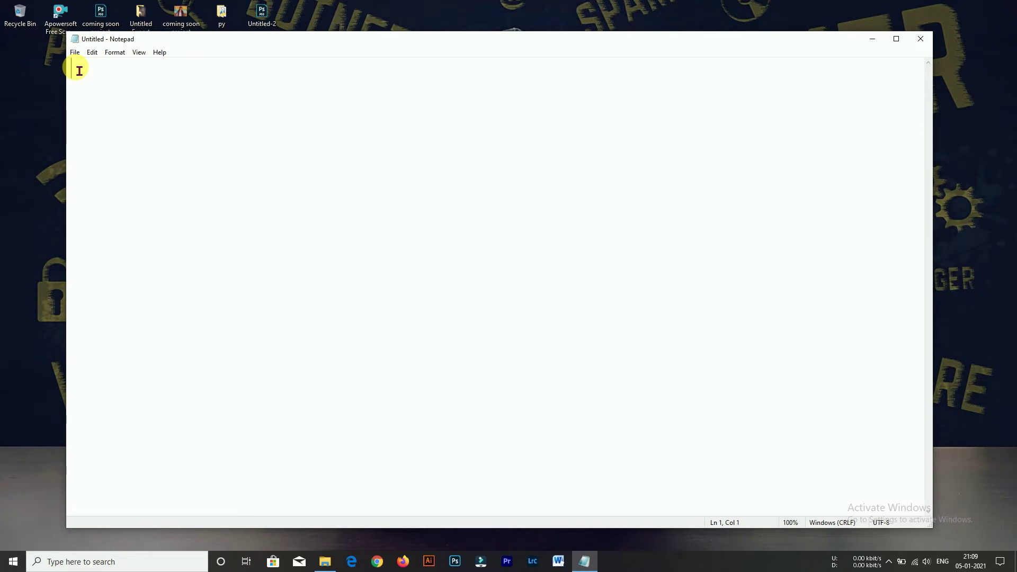
pyautogui.click(75, 52)
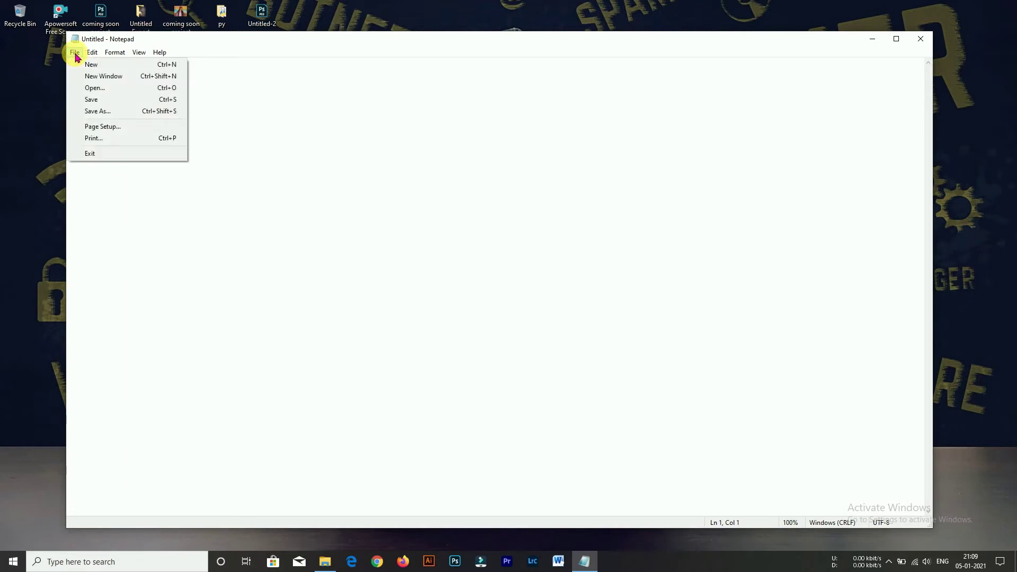
pyautogui.click(303, 147)
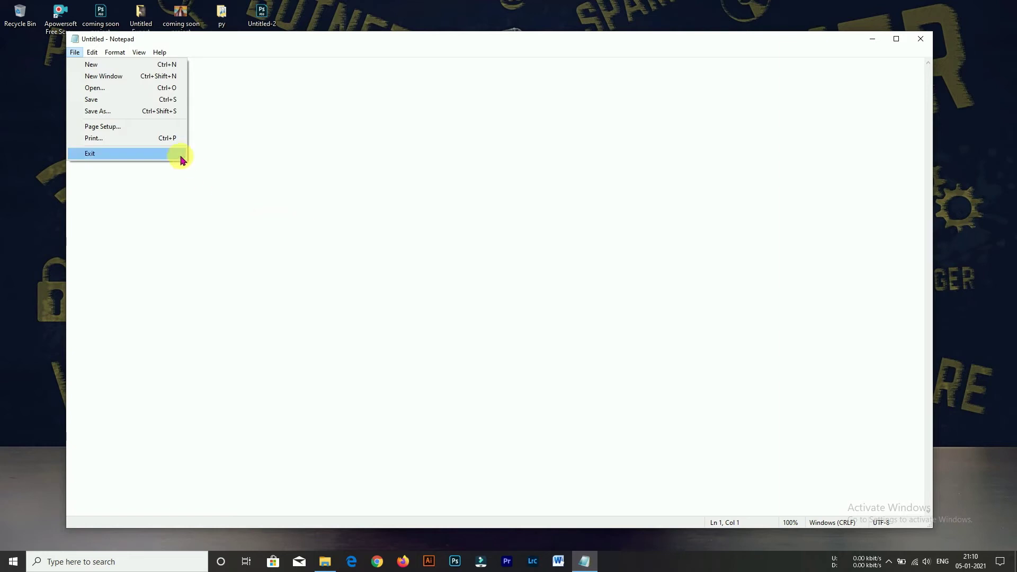
# Review the Page Setup options for the document, picking A4 as paper size, and leave without applying them
pyautogui.click(138, 127)
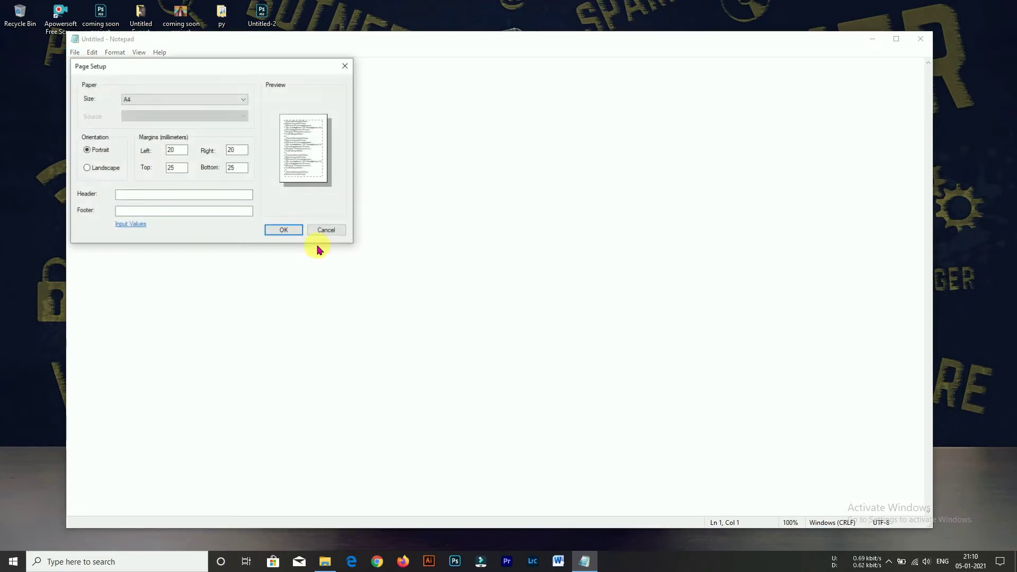
pyautogui.moveTo(221, 68); pyautogui.dragTo(645, 151)
pyautogui.click(607, 185)
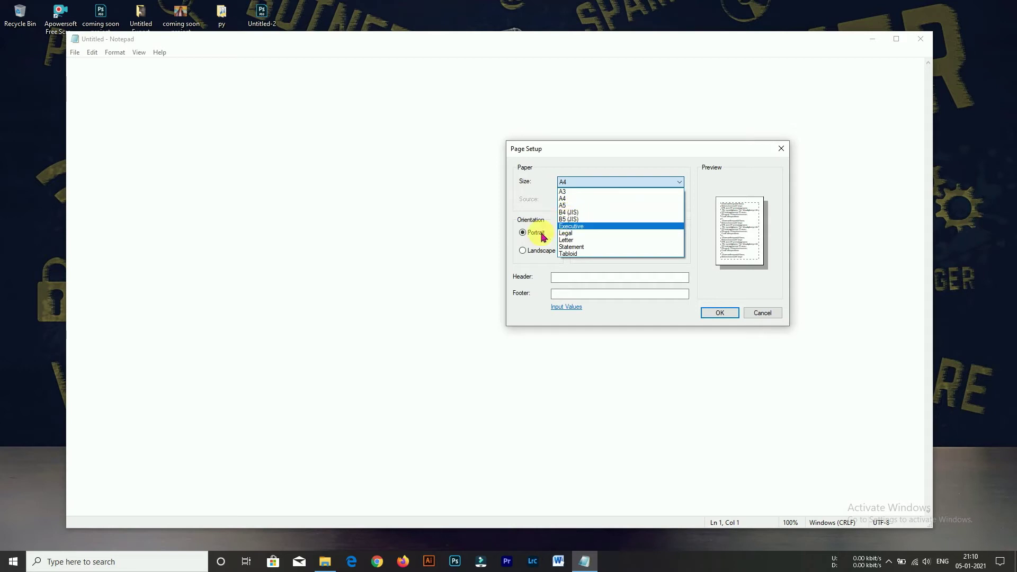
pyautogui.click(573, 198)
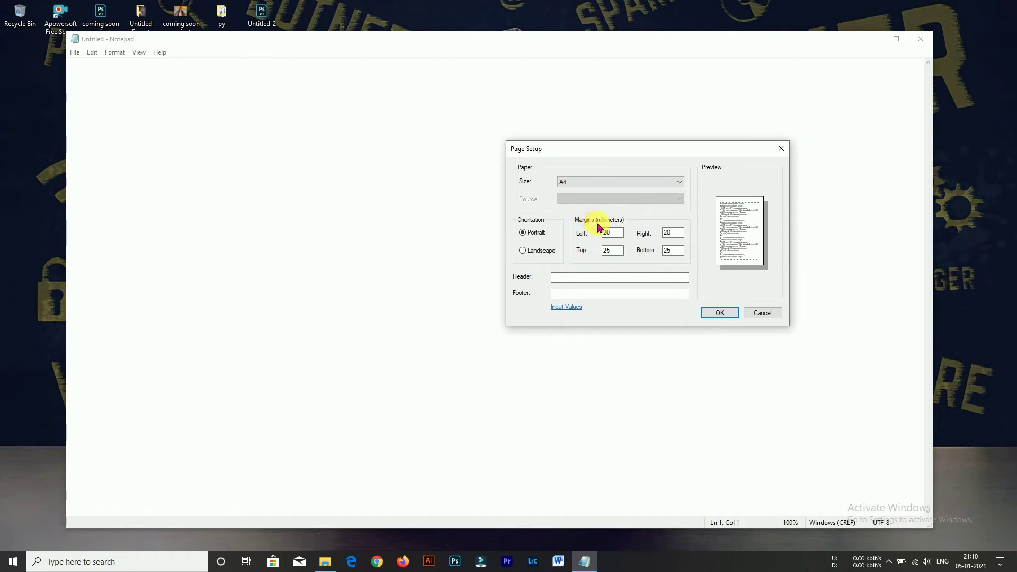
pyautogui.click(768, 317)
# Enter the text "I AM HACKER." on the first line of the empty document
pyautogui.click(76, 54)
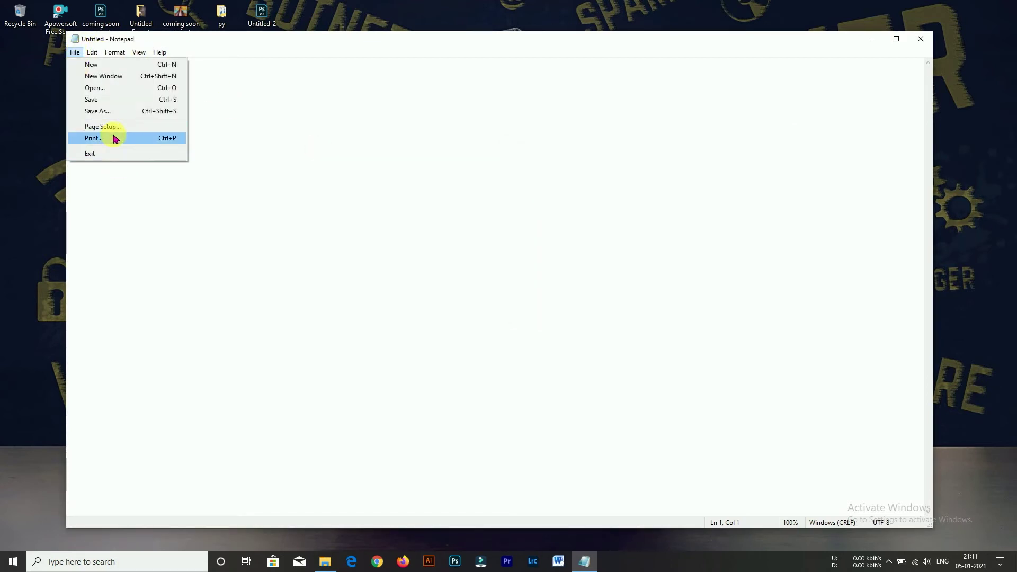
pyautogui.click(318, 316)
pyautogui.write('/')
pyautogui.write('AM')
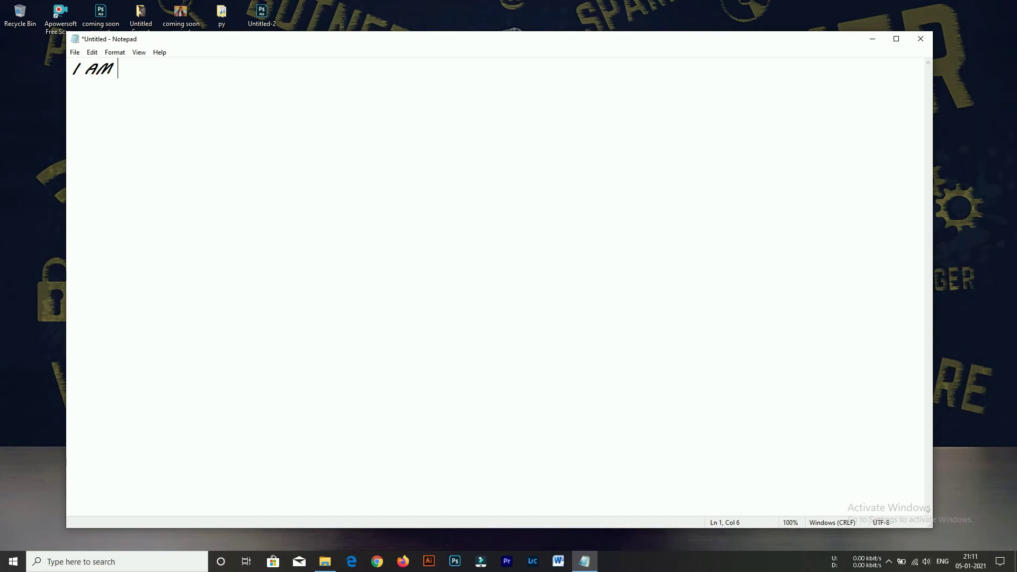
pyautogui.write(' HACKER')
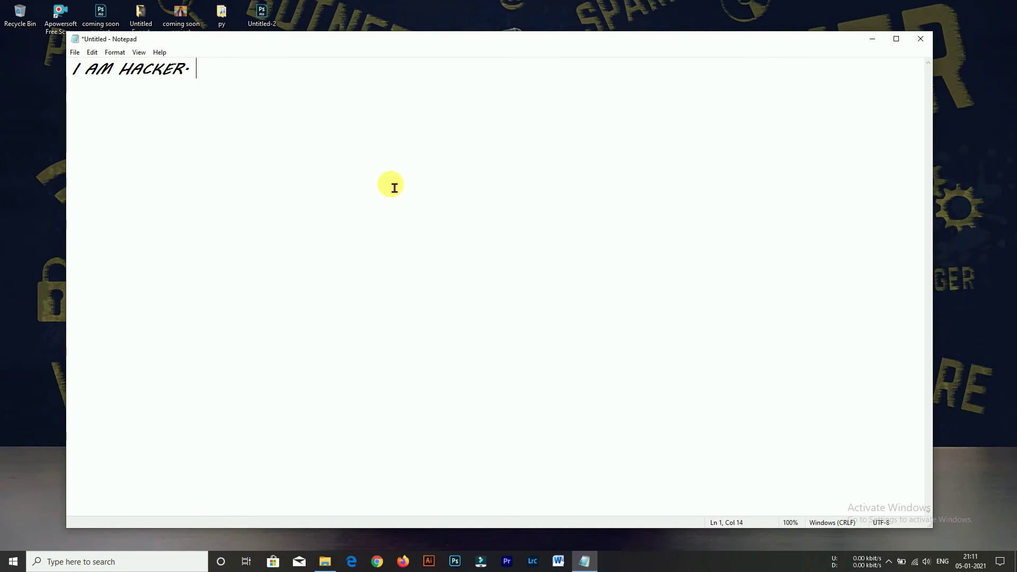
# Review the printer, page range and copies options for printing the document, and cancel without printing
pyautogui.hotkey('ctrl', 'p')
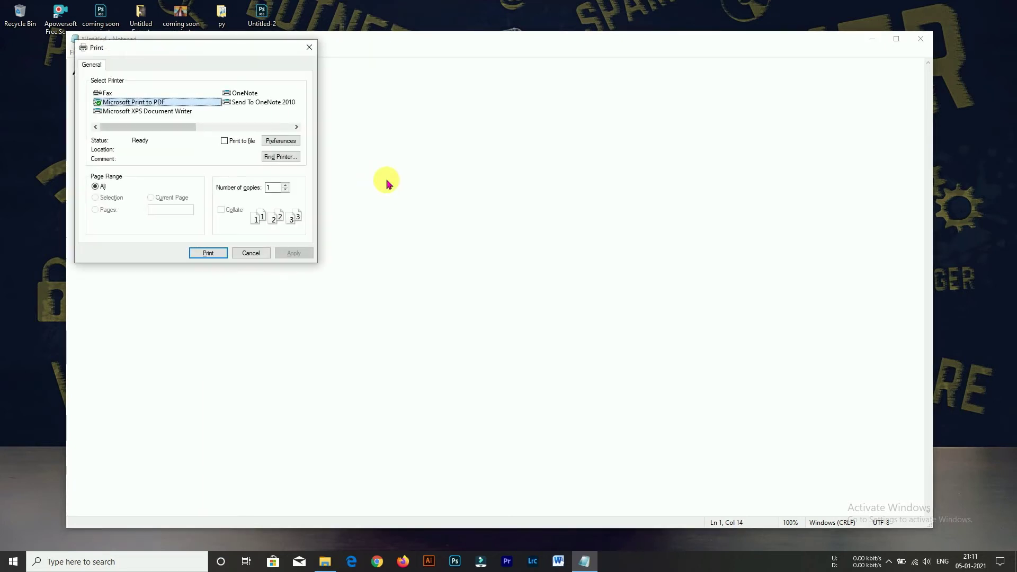
pyautogui.moveTo(219, 49); pyautogui.dragTo(625, 127)
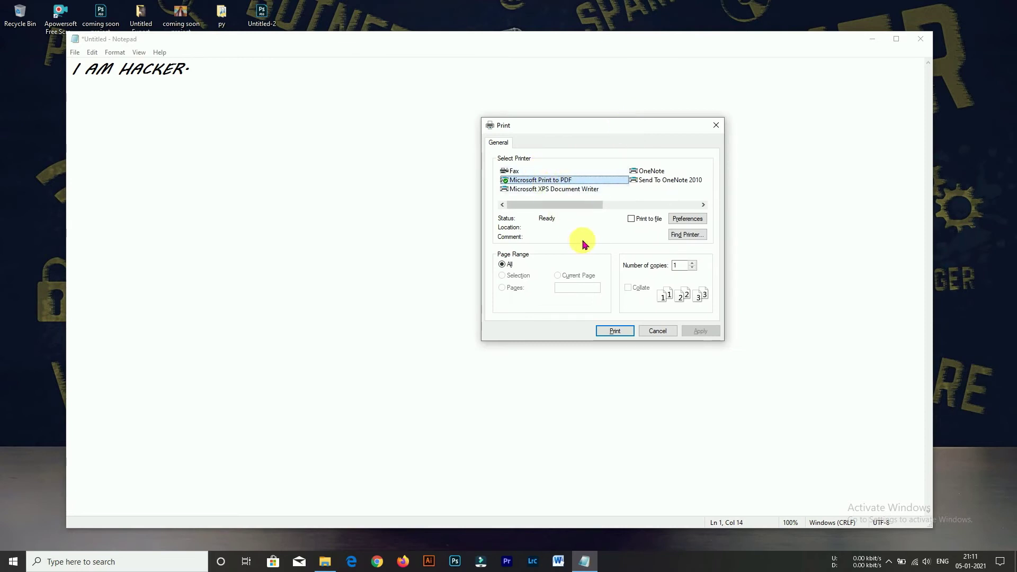
pyautogui.moveTo(558, 204)
pyautogui.mouseDown()
pyautogui.moveTo(663, 205)
pyautogui.moveTo(557, 203)
pyautogui.mouseUp()
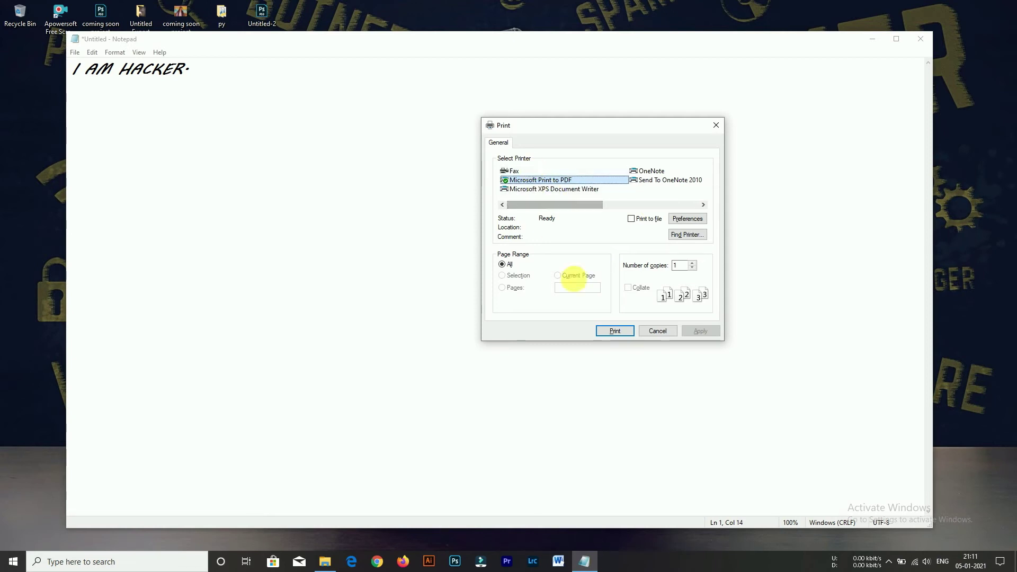
pyautogui.click(660, 331)
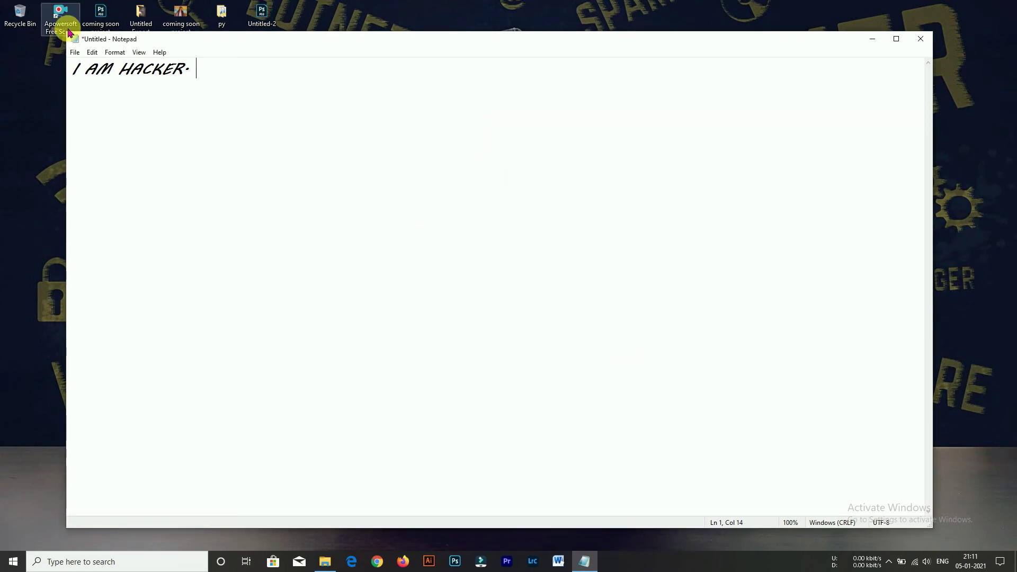
# Cut the word "HACKER." from the end of the first line and paste it back in the same place
pyautogui.click(92, 53)
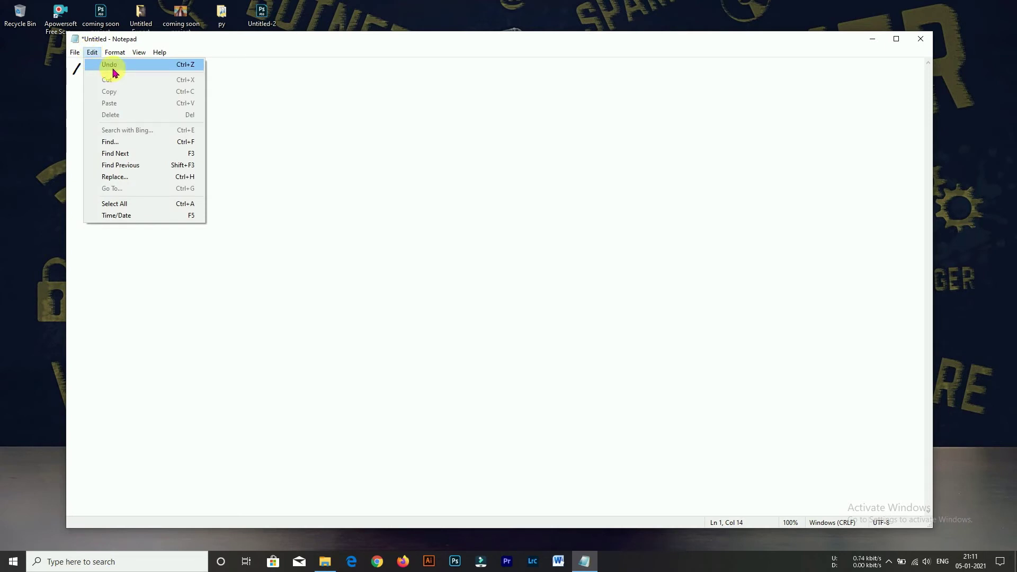
pyautogui.click(271, 134)
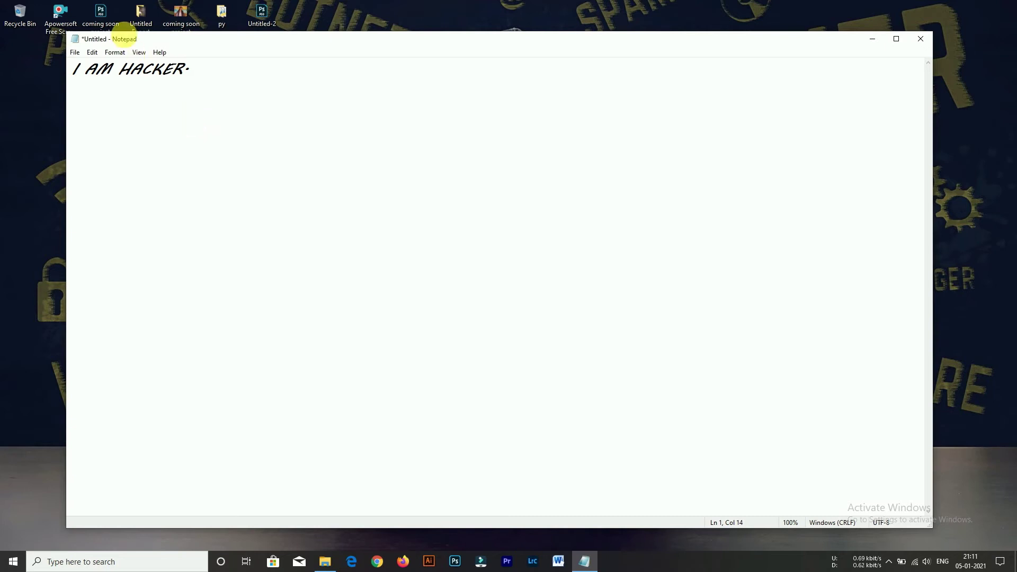
pyautogui.click(92, 52)
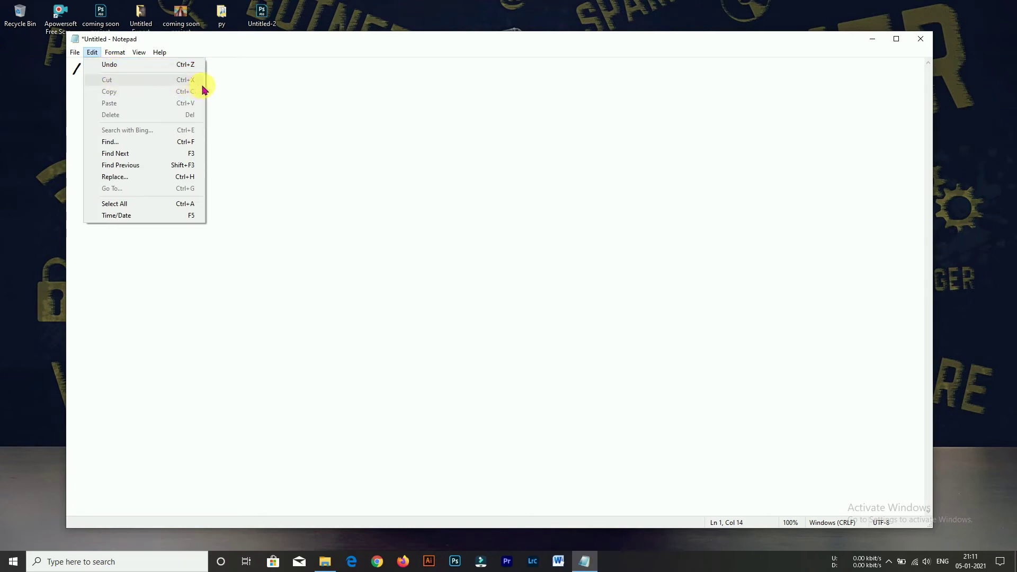
pyautogui.click(243, 86)
pyautogui.moveTo(200, 75); pyautogui.dragTo(121, 74)
pyautogui.hotkey('ctrl', 'c')
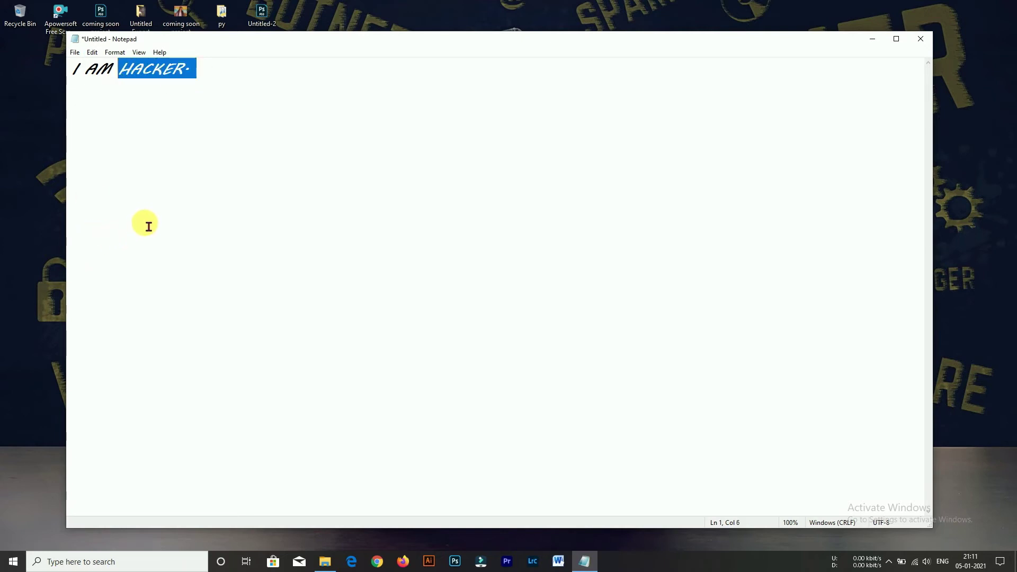
pyautogui.press('Delete')
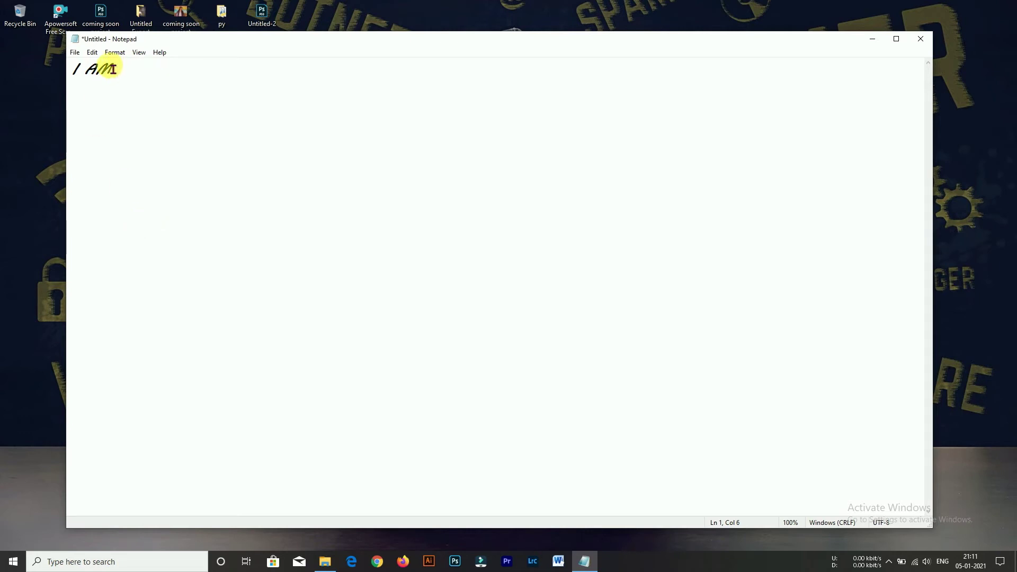
pyautogui.click(93, 56)
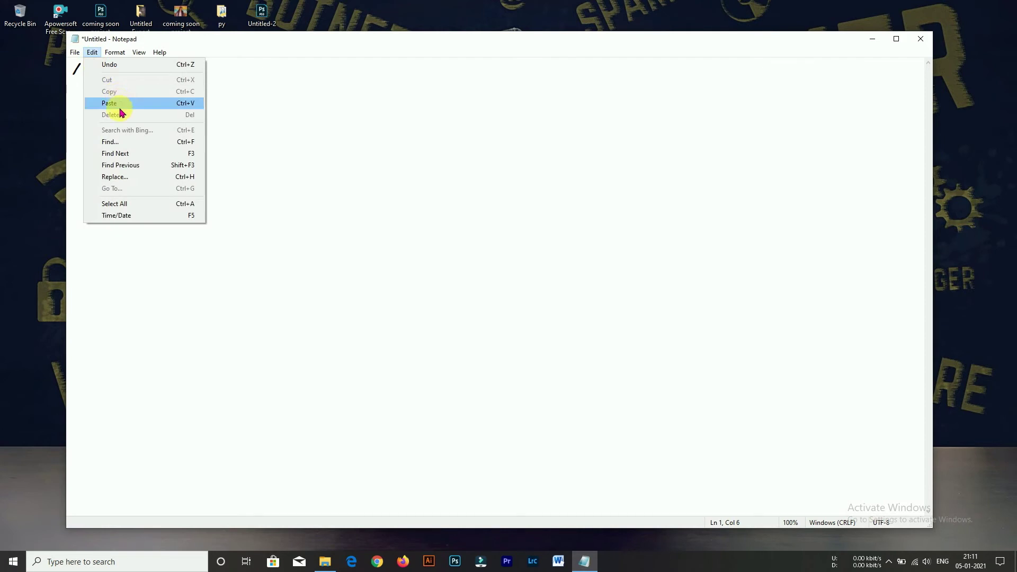
pyautogui.click(268, 117)
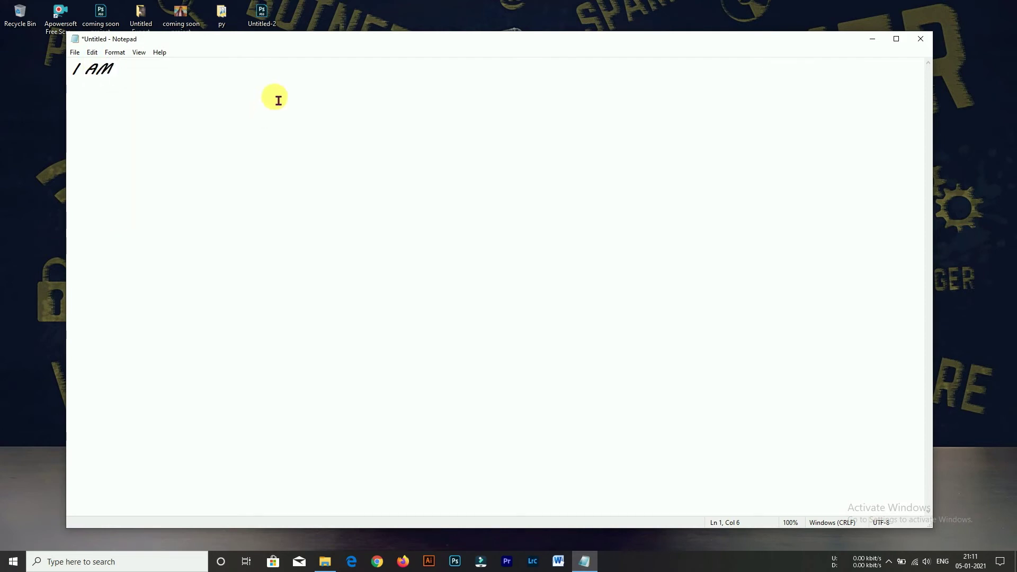
pyautogui.hotkey('ctrl', 'v')
# Copy the whole line "I AM HACKER." and paste it on a new second line
pyautogui.click(92, 52)
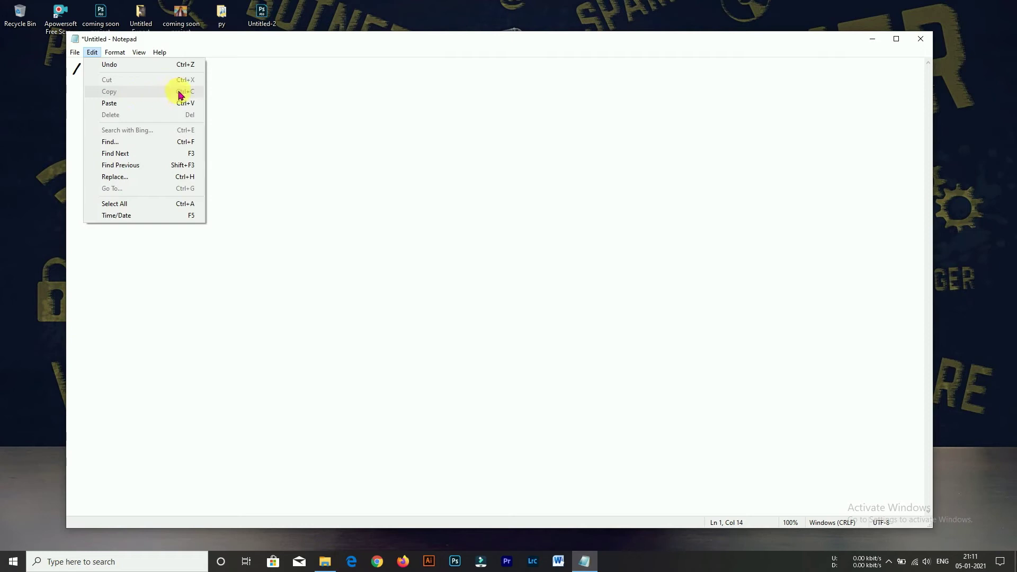
pyautogui.click(254, 79)
pyautogui.moveTo(227, 83); pyautogui.dragTo(46, 85)
pyautogui.hotkey('ctrl', 'c')
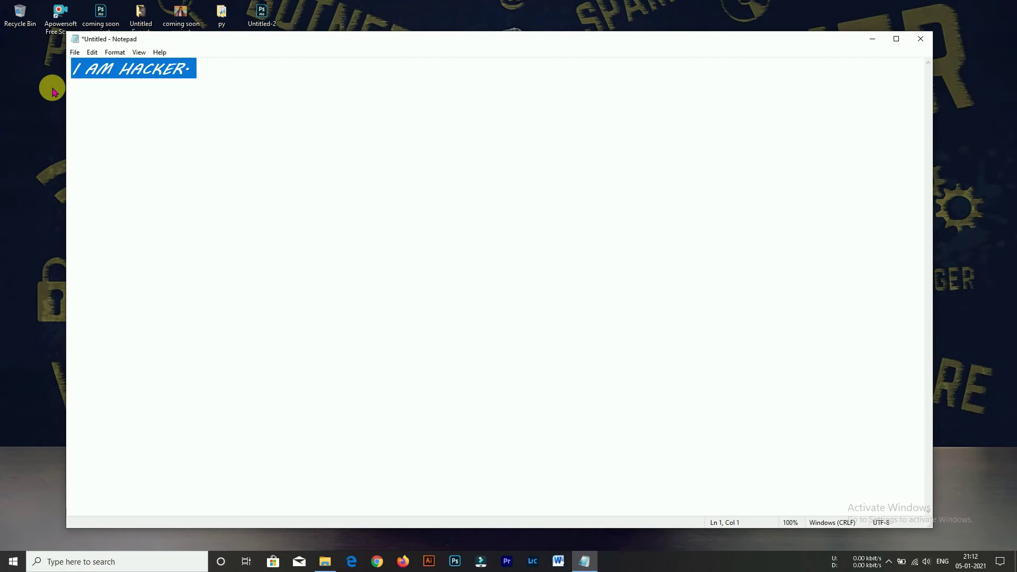
pyautogui.click(243, 83)
pyautogui.press('Return')
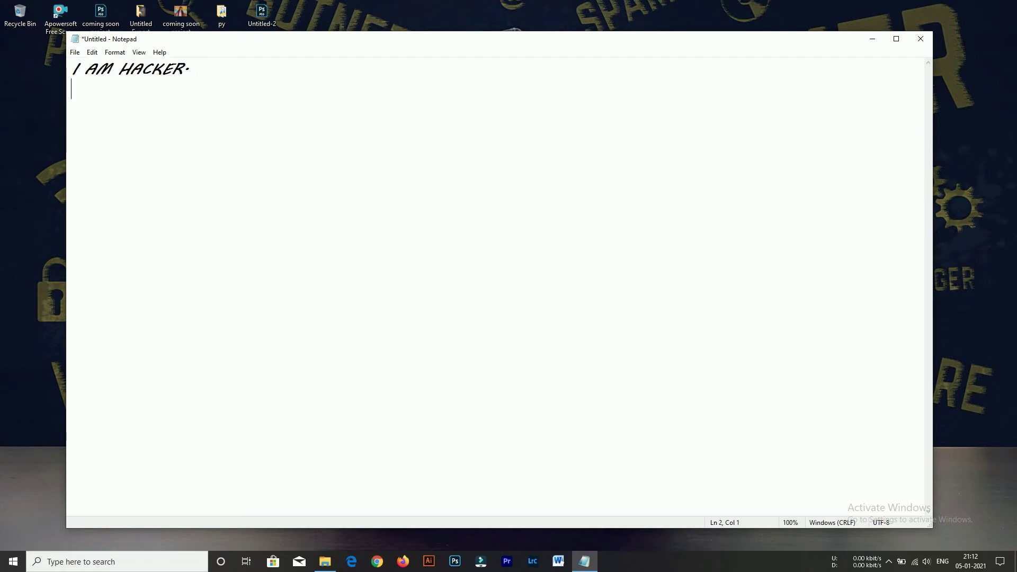
pyautogui.click(230, 90)
pyautogui.hotkey('ctrl', 'v')
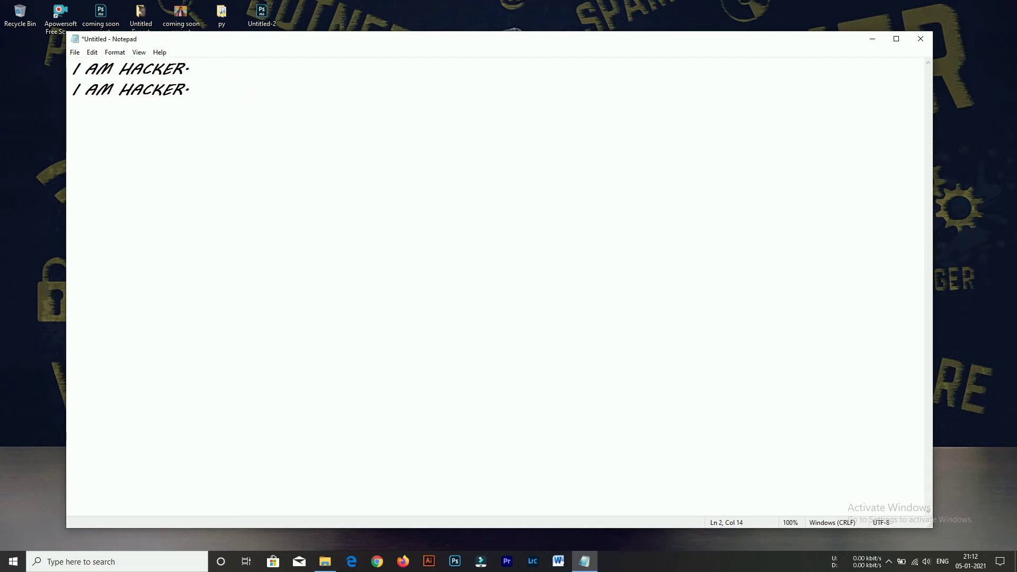
pyautogui.click(93, 53)
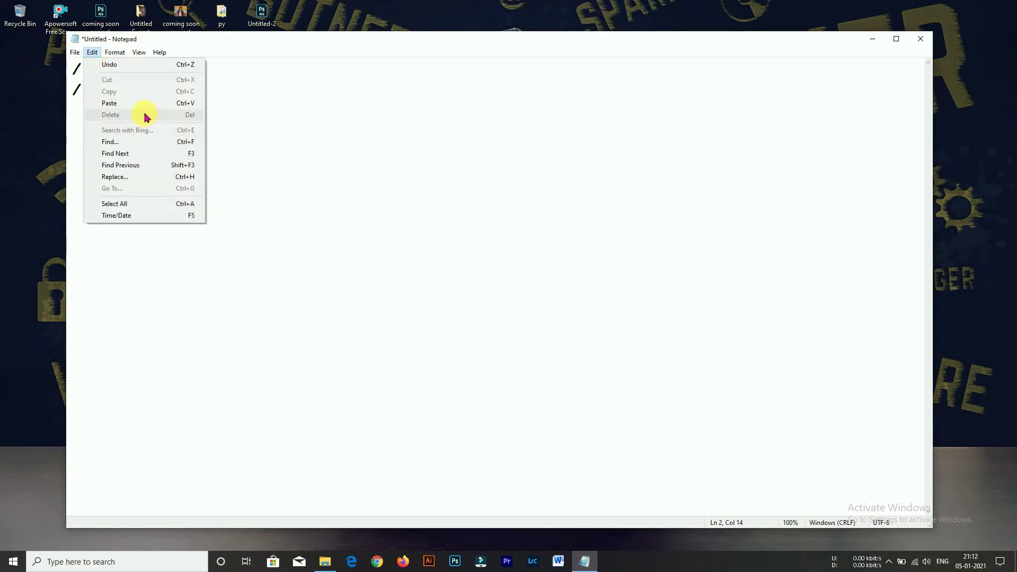
pyautogui.click(285, 122)
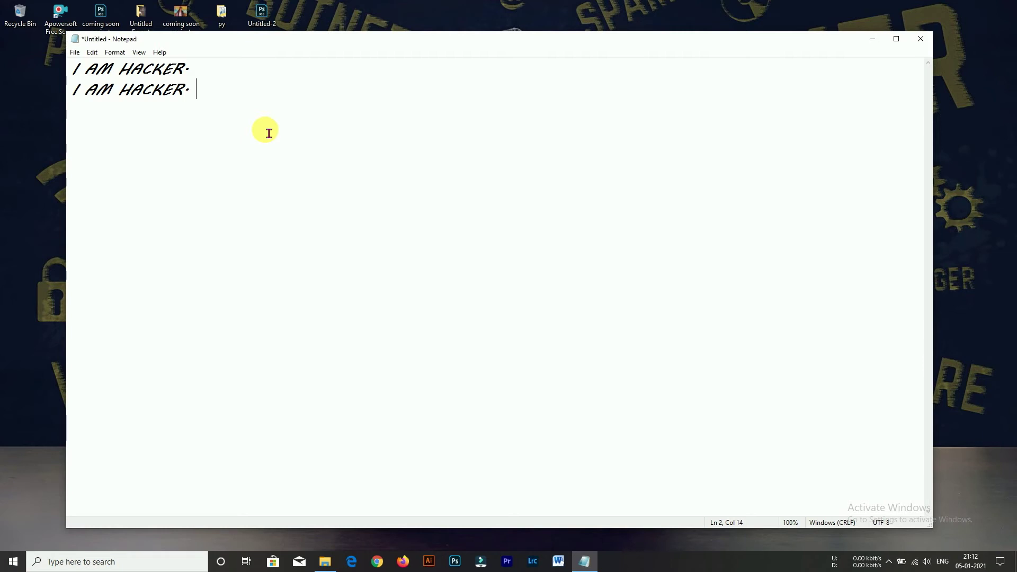
pyautogui.click(74, 53)
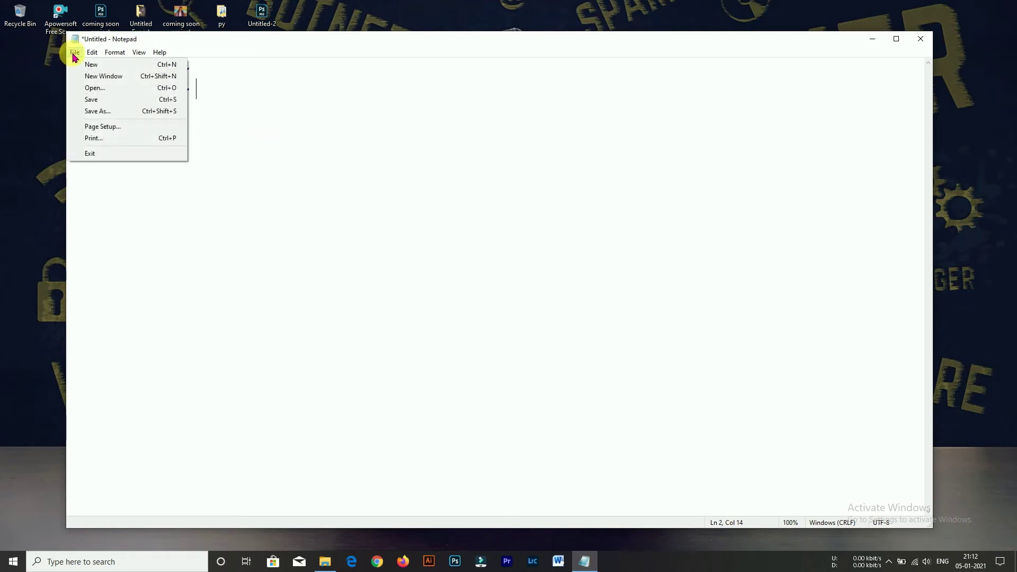
pyautogui.click(91, 53)
# Search the document for "HACKER", go through its occurrences in the downward direction, and close the search
pyautogui.click(92, 53)
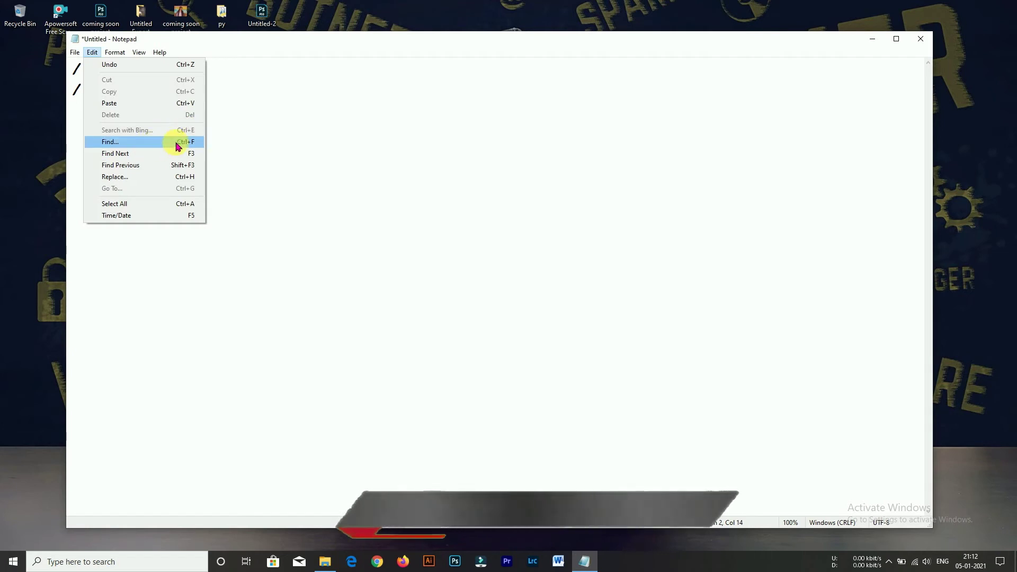
pyautogui.click(278, 133)
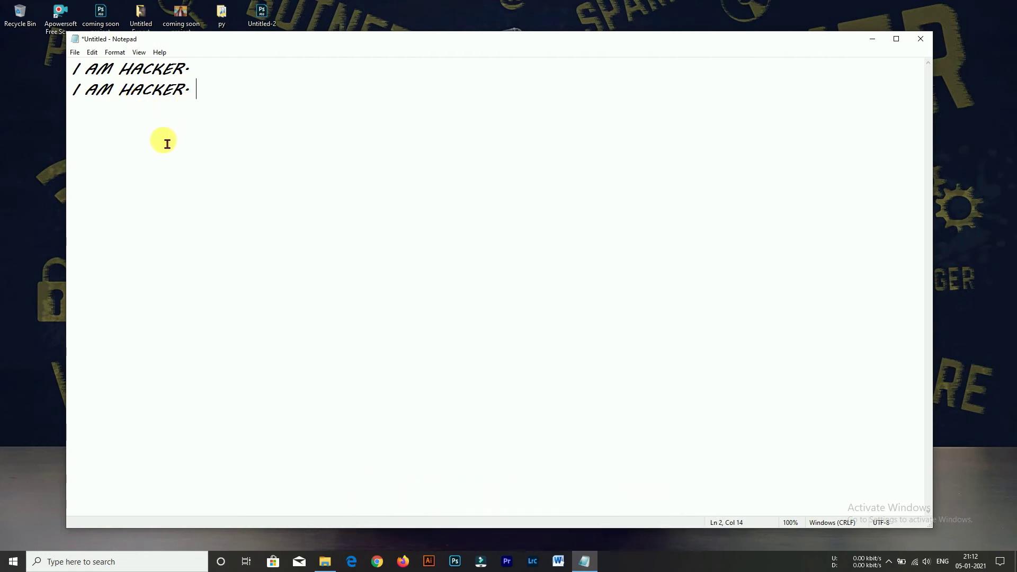
pyautogui.hotkey('ctrl', 'f')
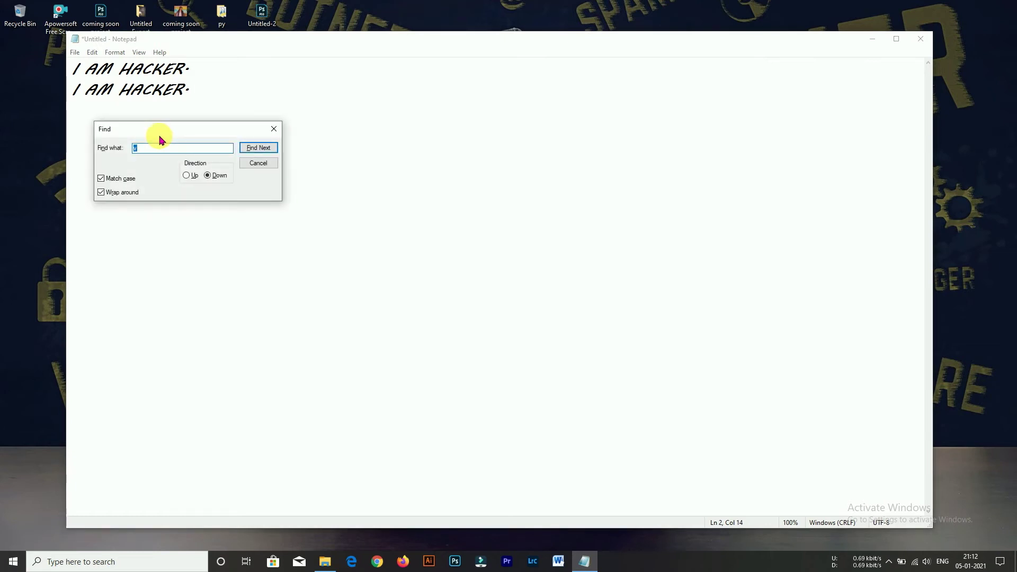
pyautogui.moveTo(161, 139); pyautogui.dragTo(421, 148)
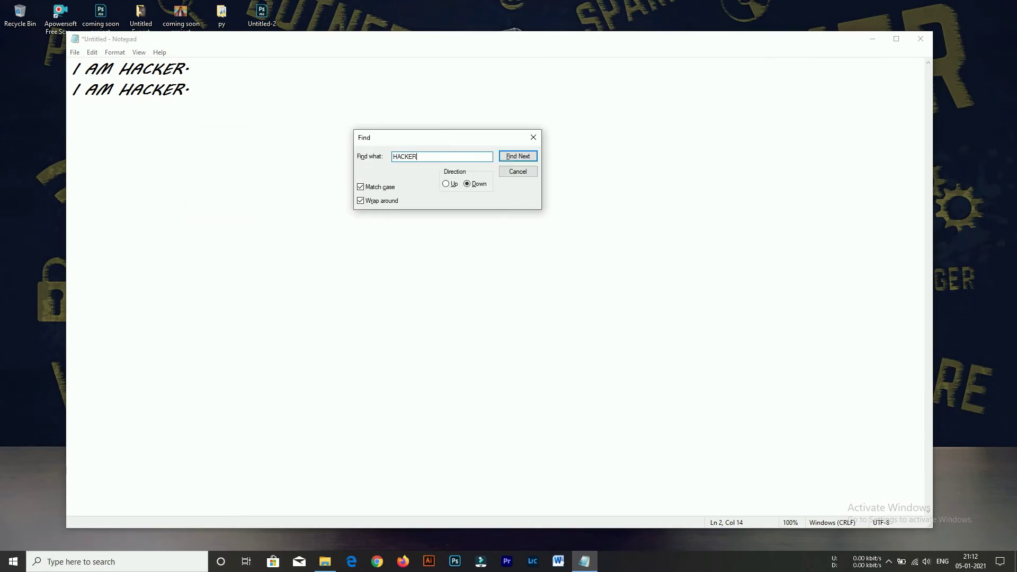
pyautogui.press('Return')
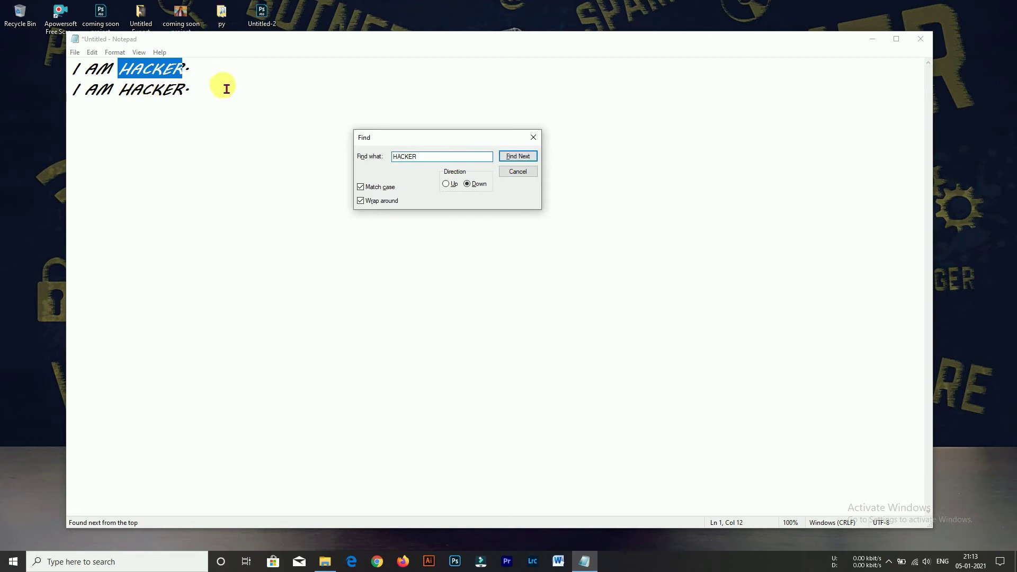
pyautogui.click(518, 157)
pyautogui.click(518, 158)
pyautogui.click(517, 158)
pyautogui.click(517, 157)
pyautogui.click(516, 158)
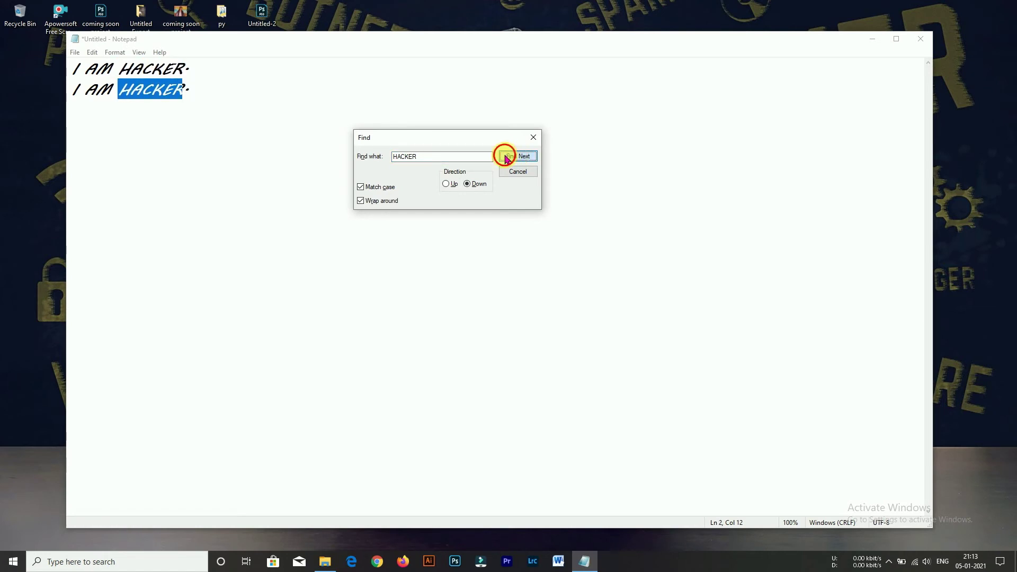
pyautogui.click(506, 157)
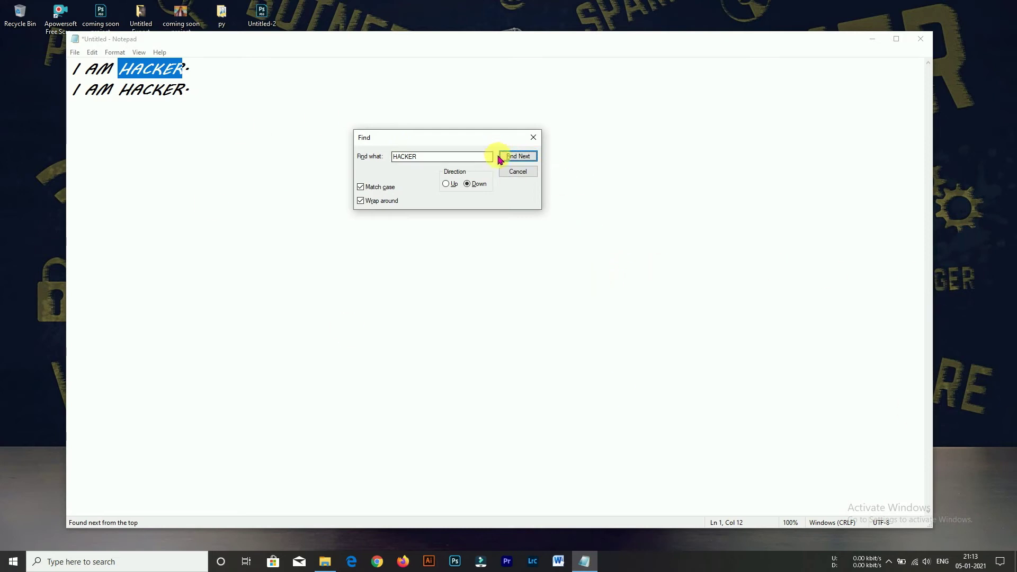
pyautogui.click(518, 172)
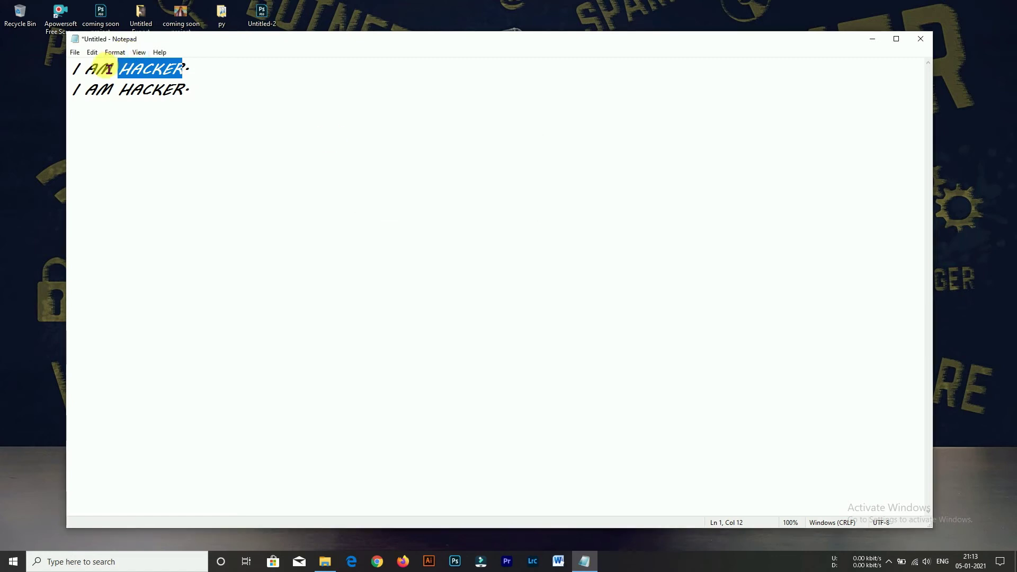
# Search for "HACKER" again, cycle repeatedly through its occurrences on both lines, and close the search
pyautogui.click(96, 54)
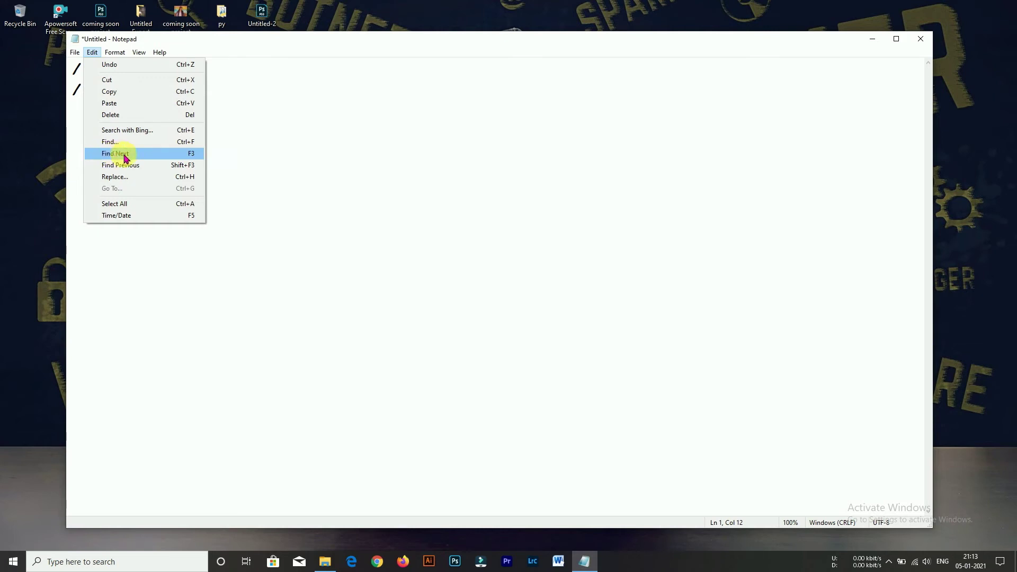
pyautogui.click(281, 151)
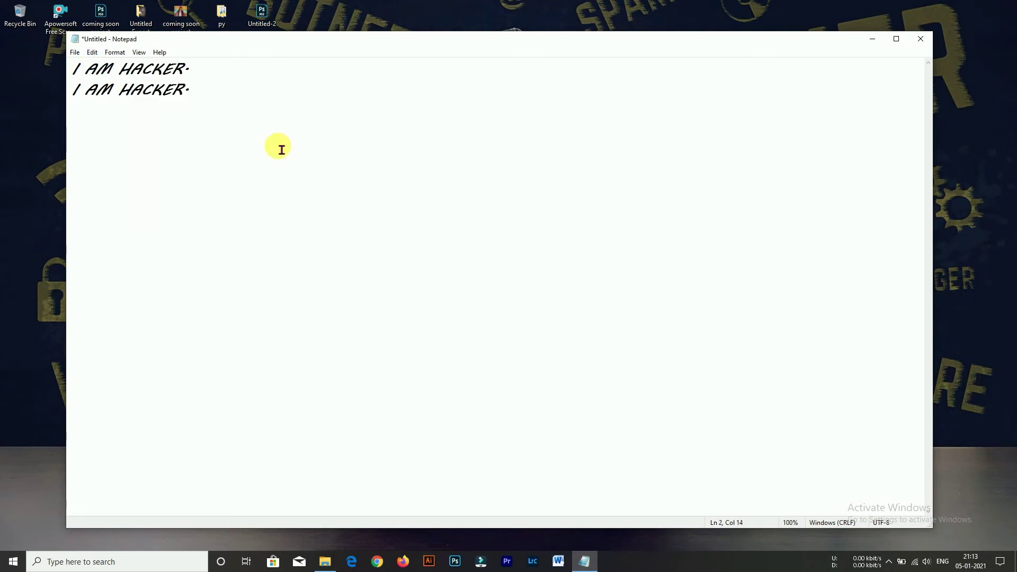
pyautogui.hotkey('ctrl', 'f')
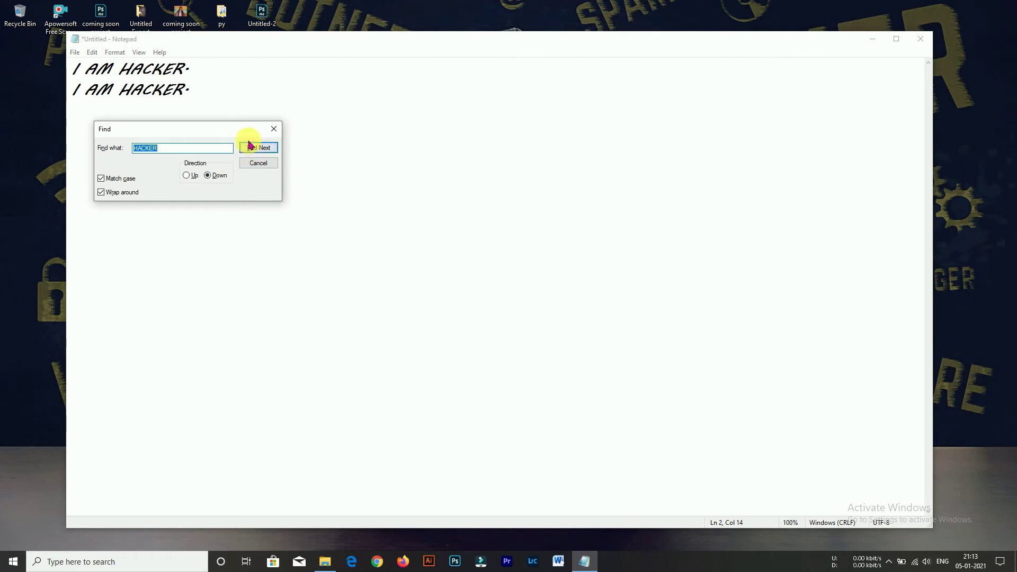
pyautogui.click(250, 146)
pyautogui.click(250, 147)
pyautogui.click(250, 147)
pyautogui.click(250, 147)
pyautogui.click(250, 146)
pyautogui.click(250, 146)
pyautogui.click(250, 147)
pyautogui.click(250, 147)
pyautogui.click(250, 146)
pyautogui.click(250, 147)
pyautogui.click(250, 147)
pyautogui.click(254, 151)
pyautogui.click(254, 151)
pyautogui.press('Return')
pyautogui.press('Return')
pyautogui.press('Return')
pyautogui.press('Return')
pyautogui.press('Return')
pyautogui.press('Return')
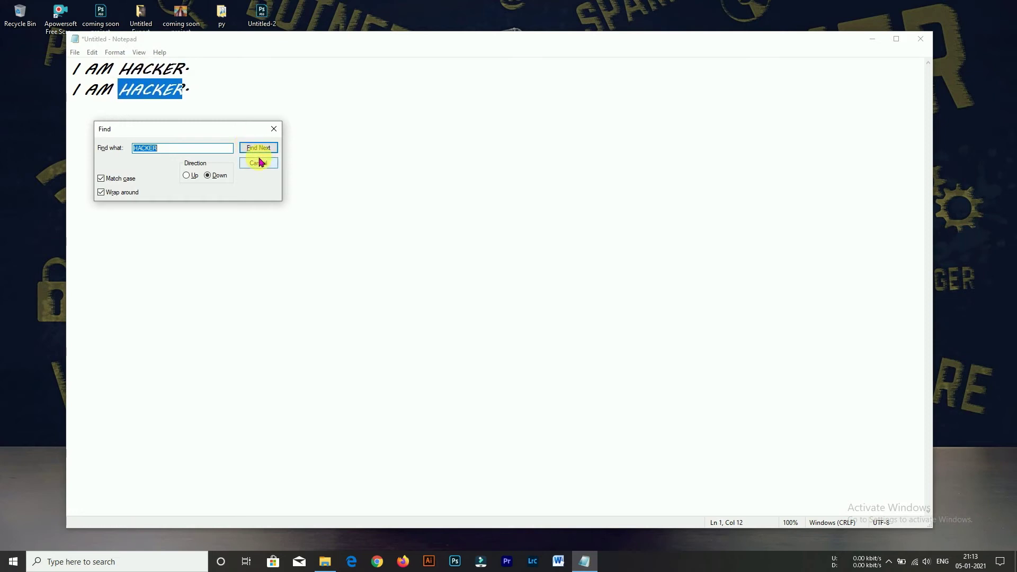
pyautogui.press('Return')
pyautogui.click(259, 164)
# Replace "HACKER" with "HACK" on the second line only, and close the Replace dialog
pyautogui.click(95, 51)
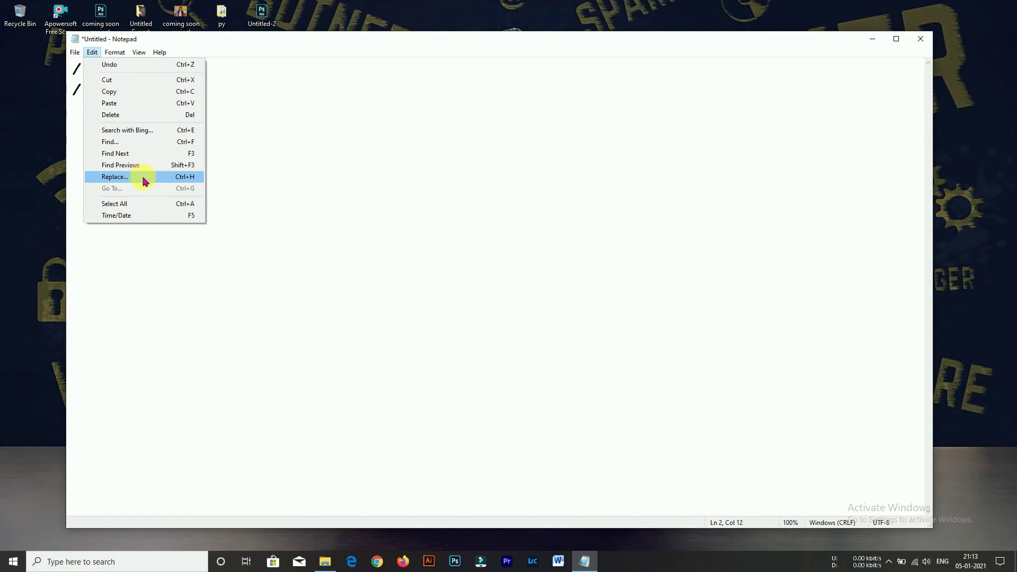
pyautogui.click(144, 177)
pyautogui.click(196, 129)
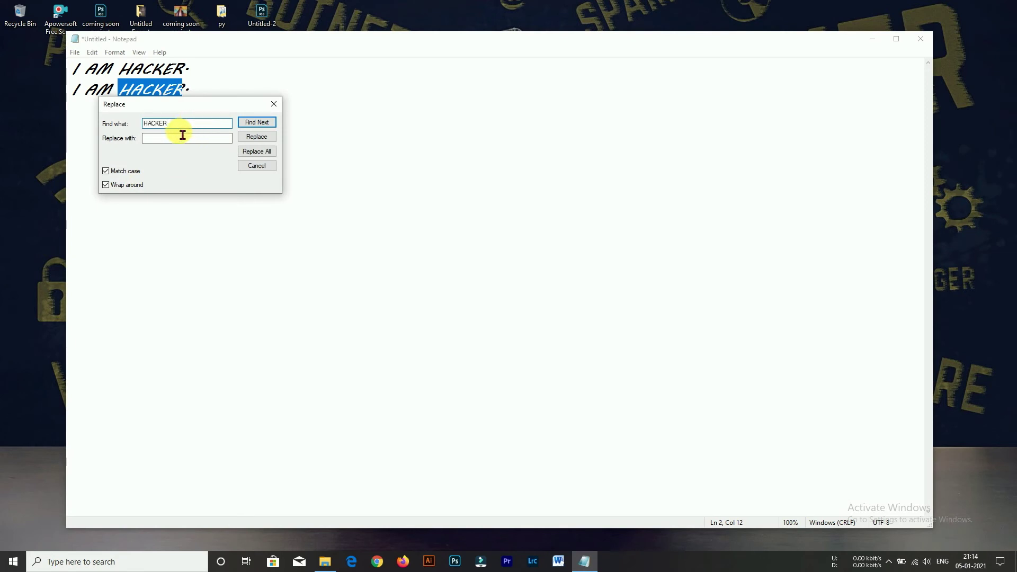
pyautogui.moveTo(175, 124); pyautogui.dragTo(122, 127)
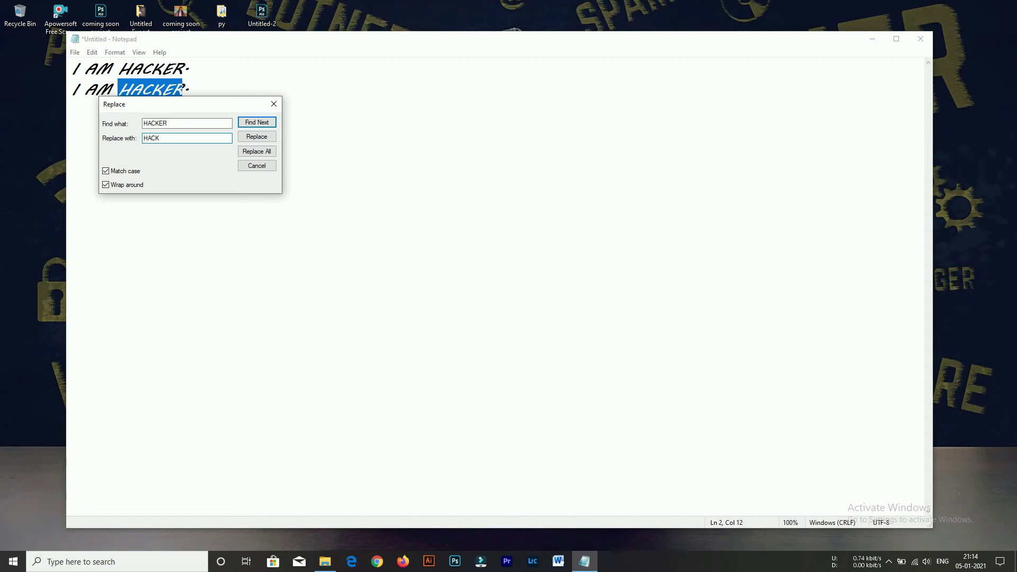
pyautogui.click(252, 141)
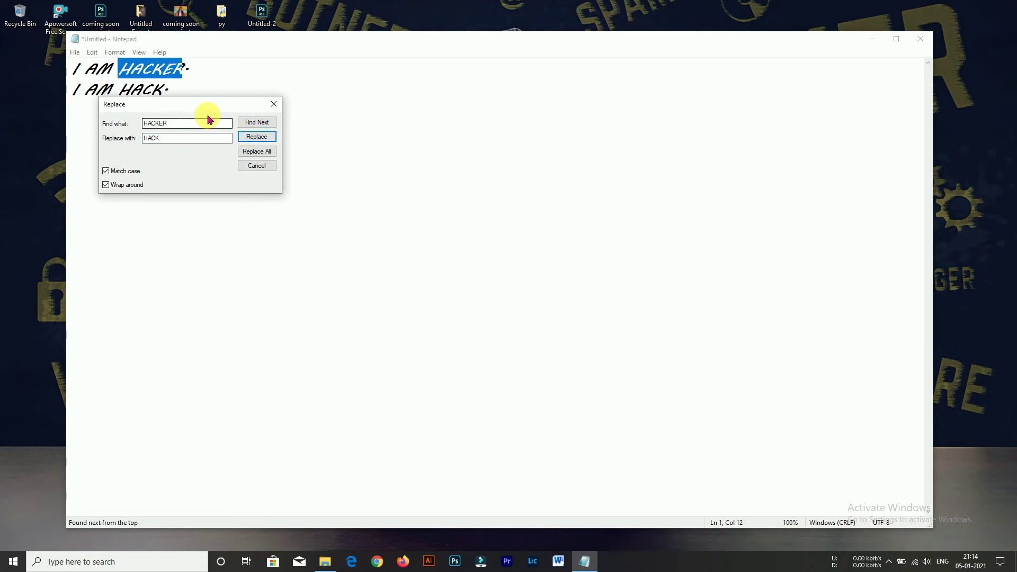
pyautogui.moveTo(208, 109); pyautogui.dragTo(506, 179)
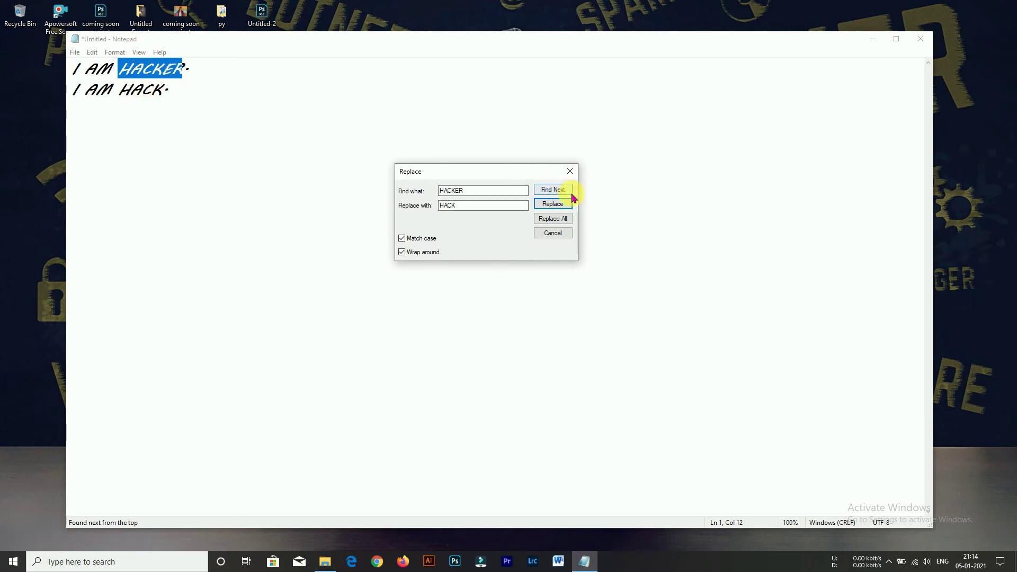
pyautogui.click(550, 234)
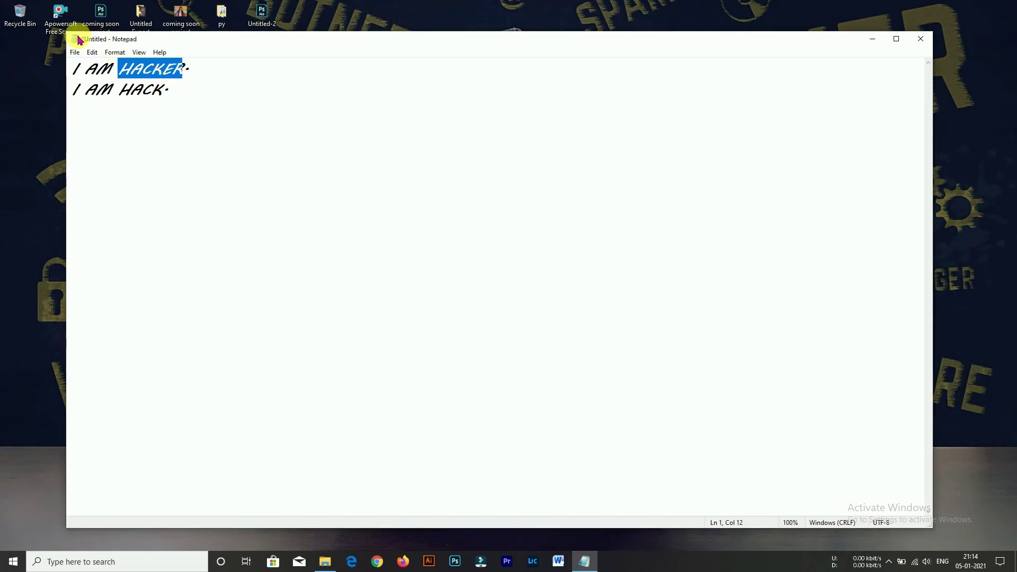
# Select all the text in the document
pyautogui.click(93, 53)
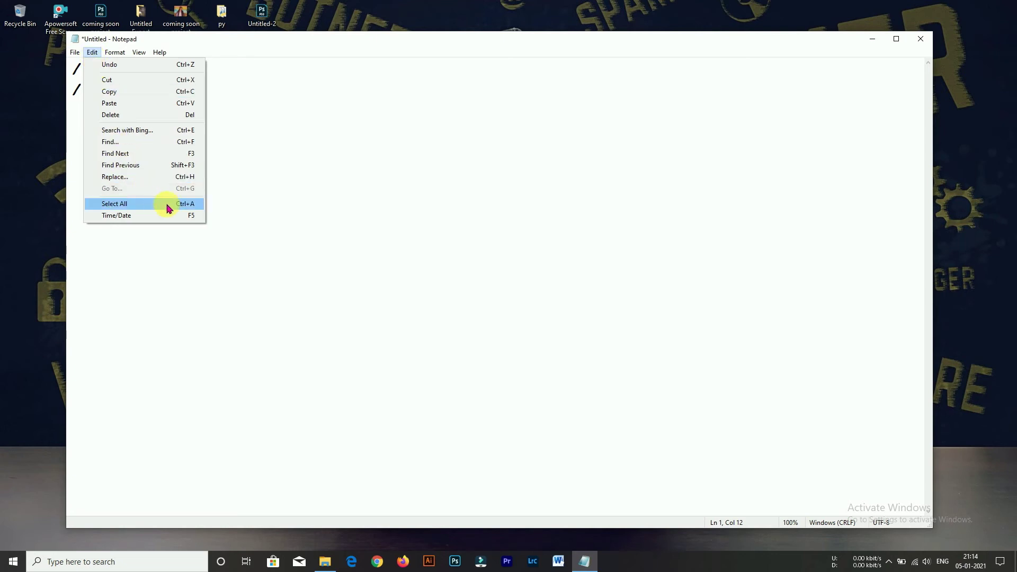
pyautogui.click(294, 202)
pyautogui.hotkey('ctrl', 'a')
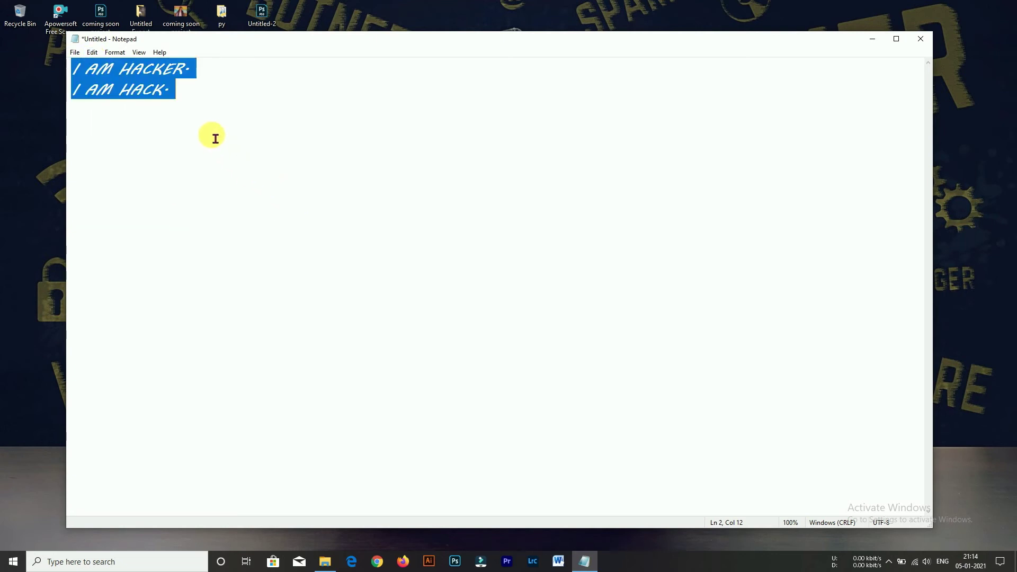
# Deselect the text and insert the current time and date at the end of the second line
pyautogui.click(93, 52)
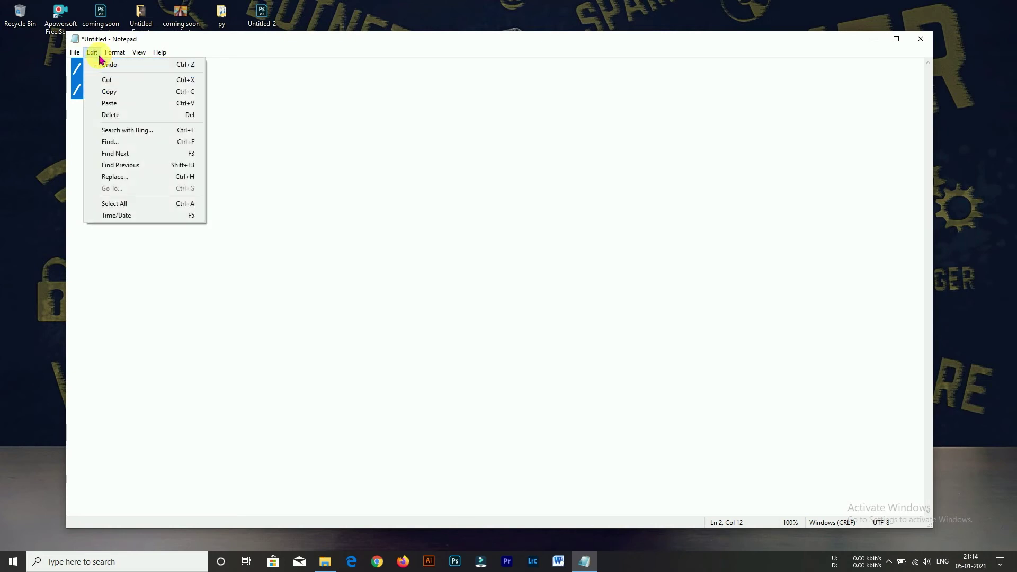
pyautogui.click(348, 229)
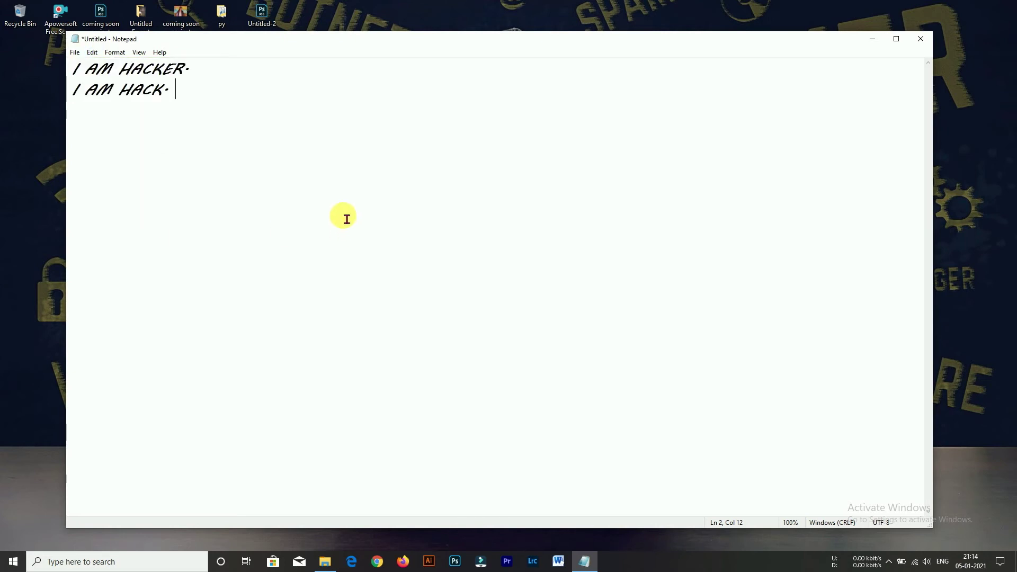
pyautogui.press('F5')
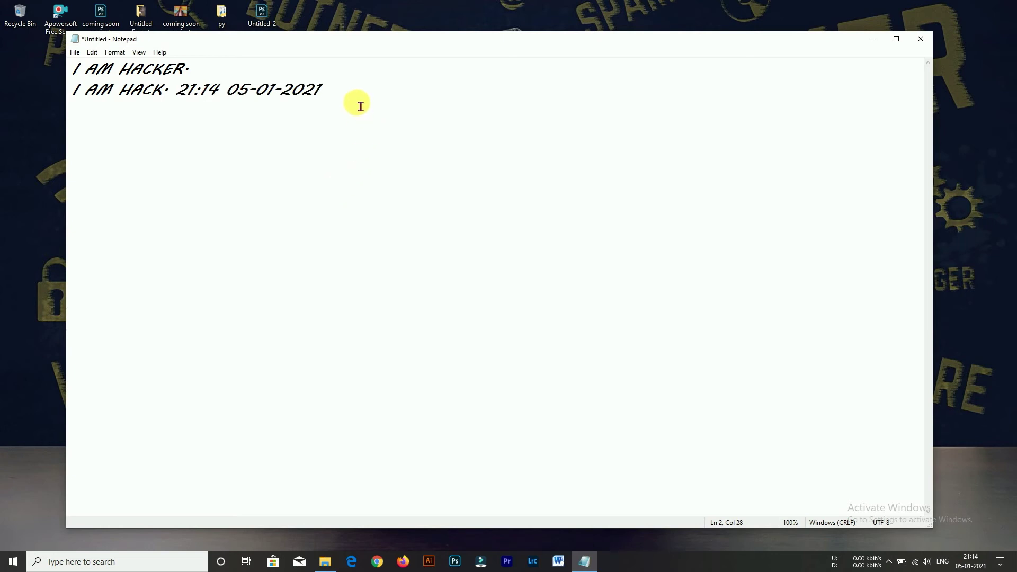
pyautogui.moveTo(186, 89); pyautogui.dragTo(301, 120)
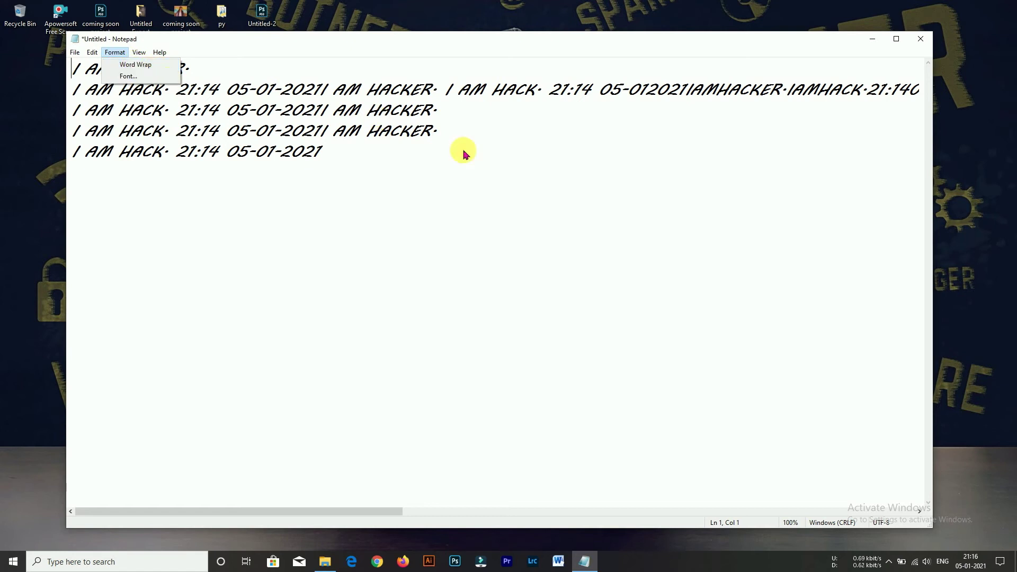
# Turn on word wrap so the long second line fits within the window width
pyautogui.click(437, 178)
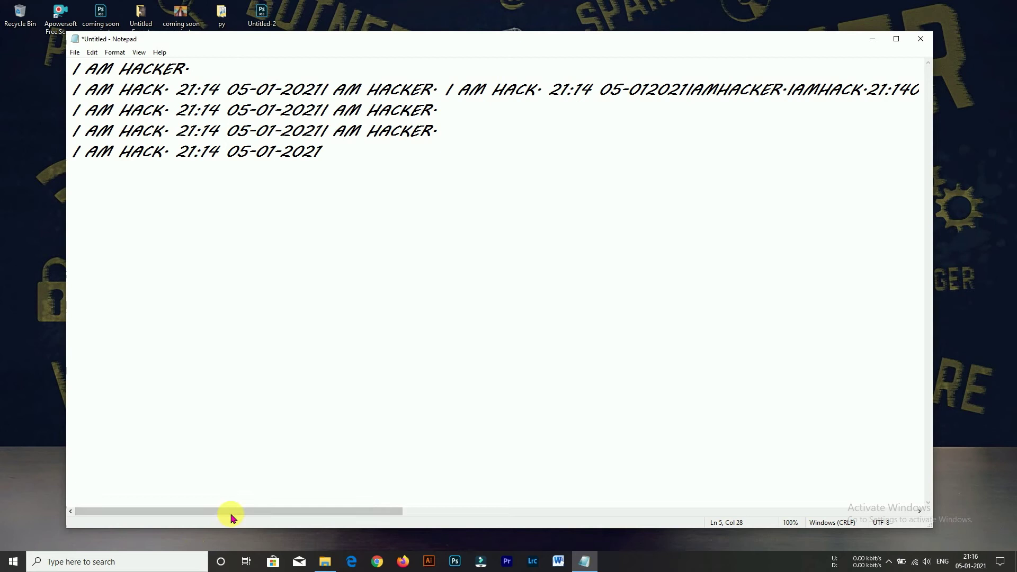
pyautogui.moveTo(231, 515); pyautogui.dragTo(11, 518)
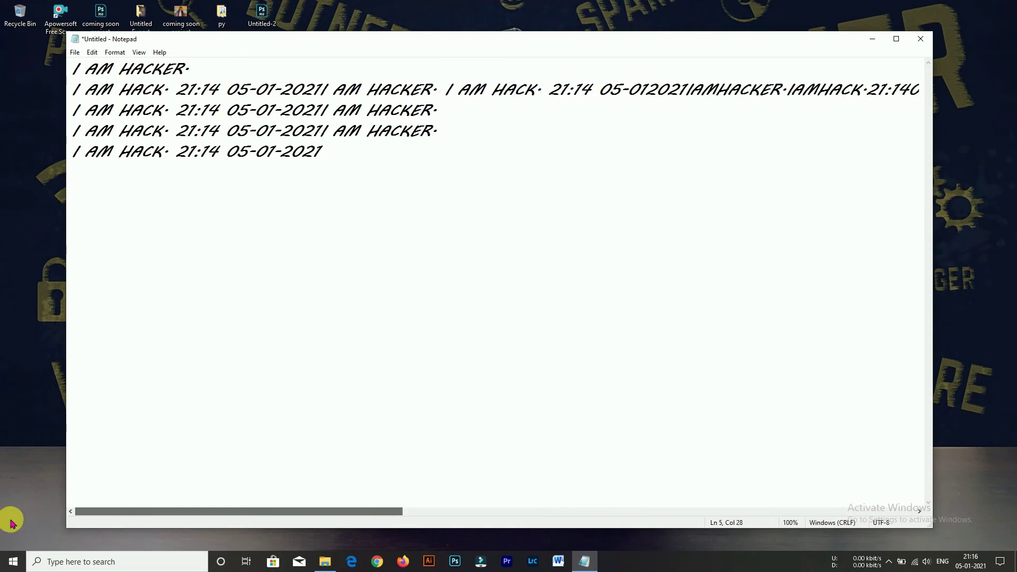
pyautogui.click(114, 51)
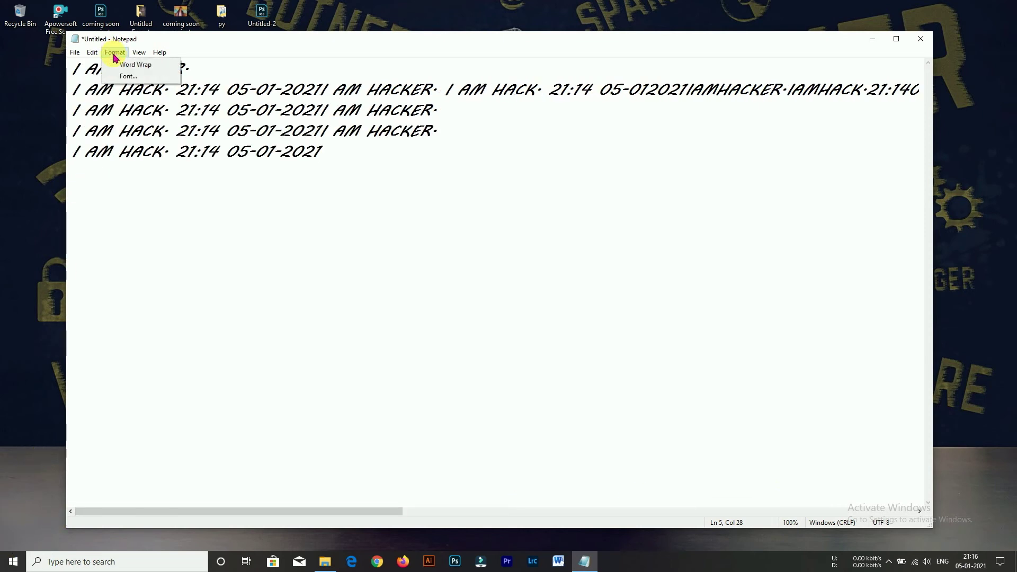
pyautogui.click(135, 64)
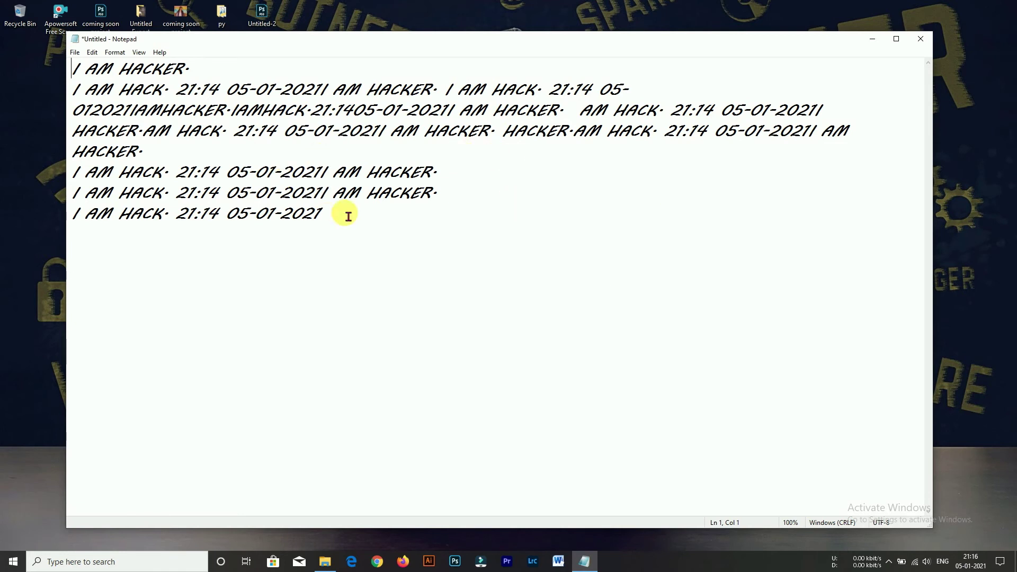
# Turn word wrap off, look along the unwrapped second line, and turn word wrap on again
pyautogui.click(116, 52)
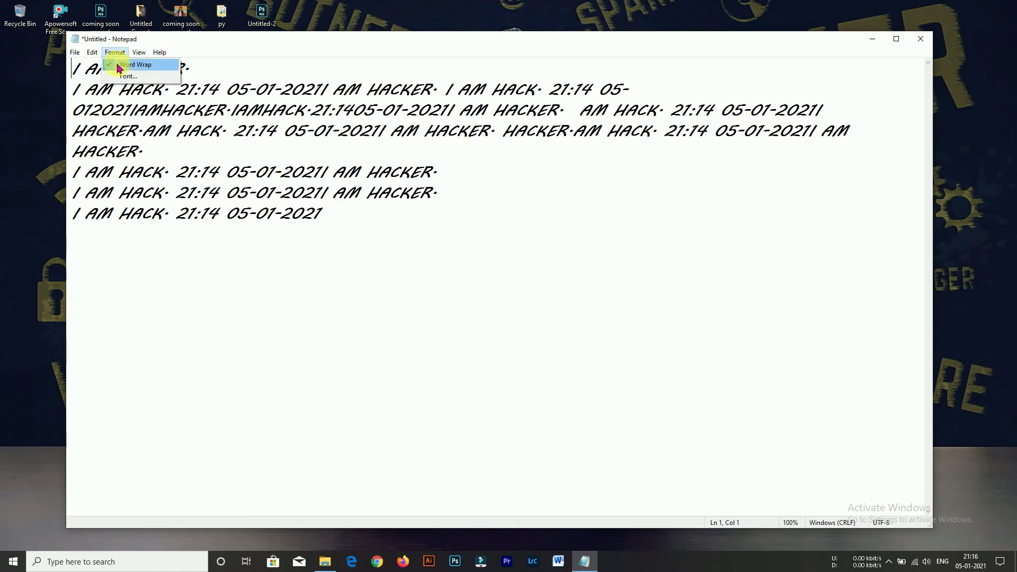
pyautogui.click(135, 65)
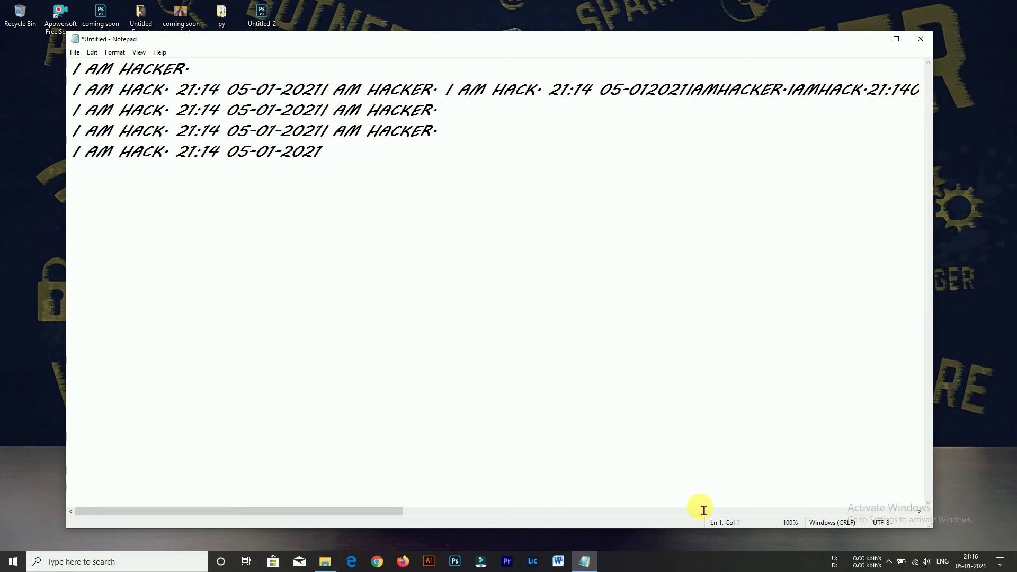
pyautogui.moveTo(301, 515); pyautogui.dragTo(710, 480)
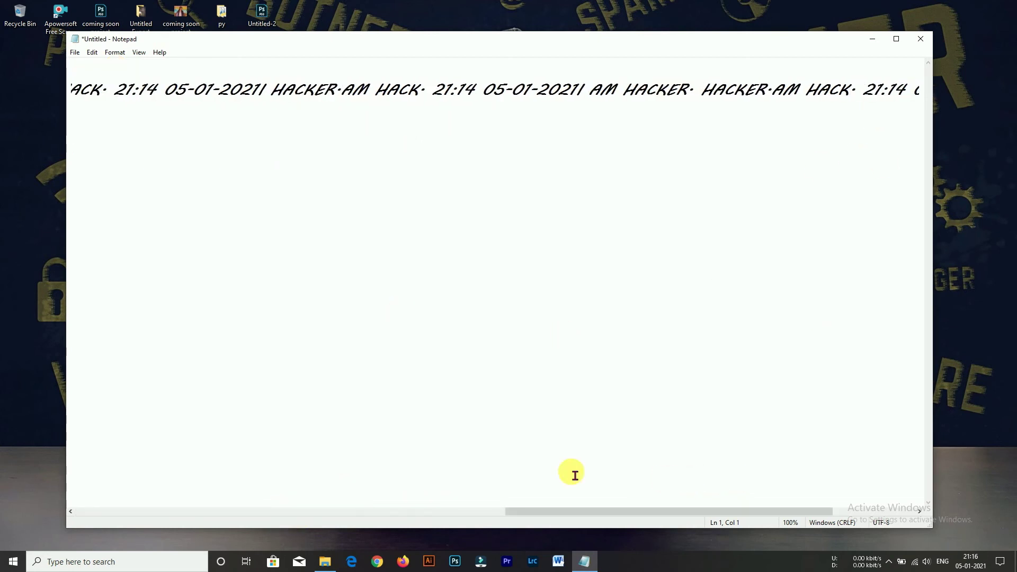
pyautogui.click(115, 53)
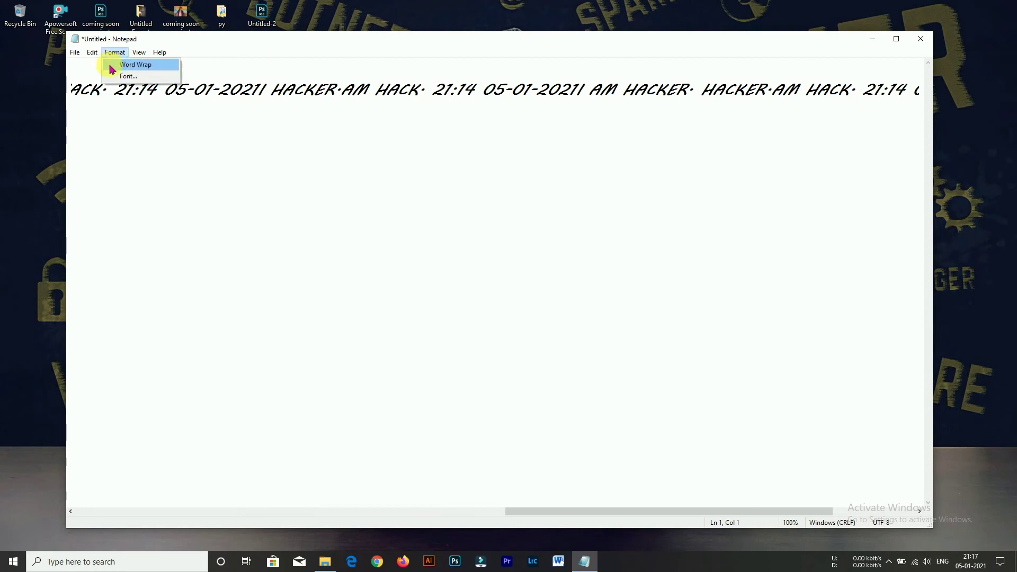
pyautogui.click(112, 66)
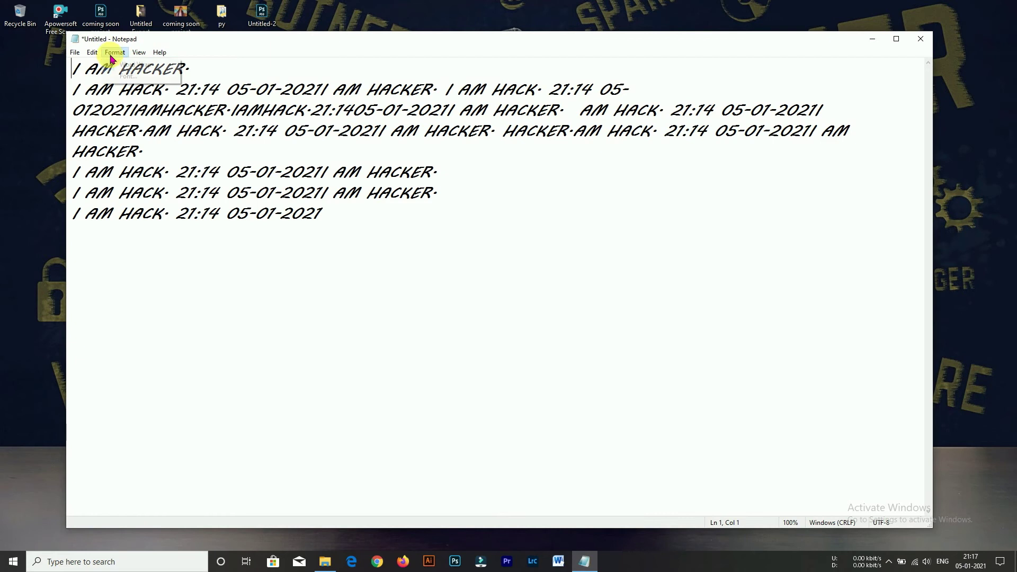
# Open the font settings, browse the available fonts, and preview the Bold, Oblique and Regular styles of MV Boli
pyautogui.click(114, 52)
pyautogui.click(127, 76)
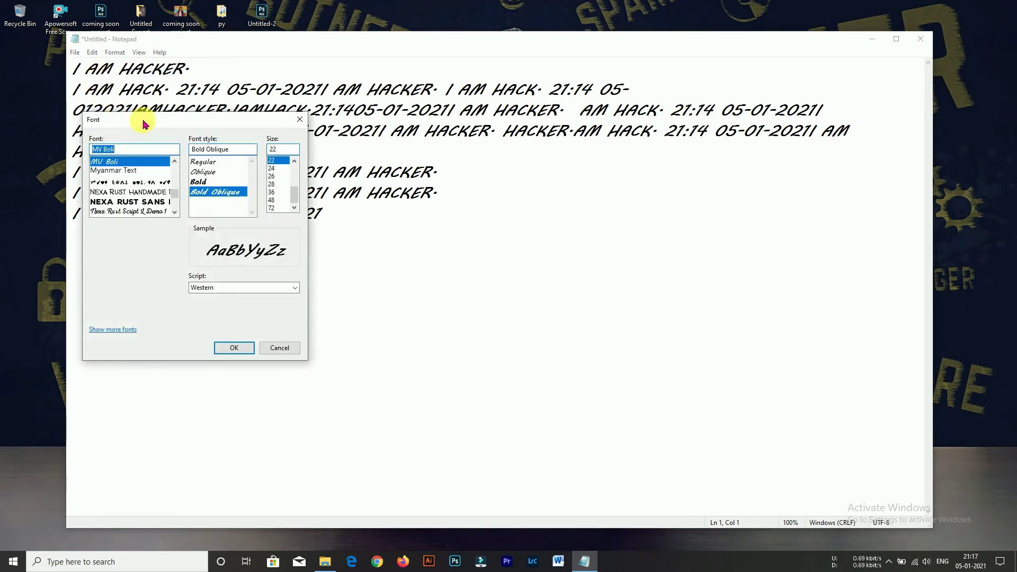
pyautogui.moveTo(145, 123); pyautogui.dragTo(462, 130)
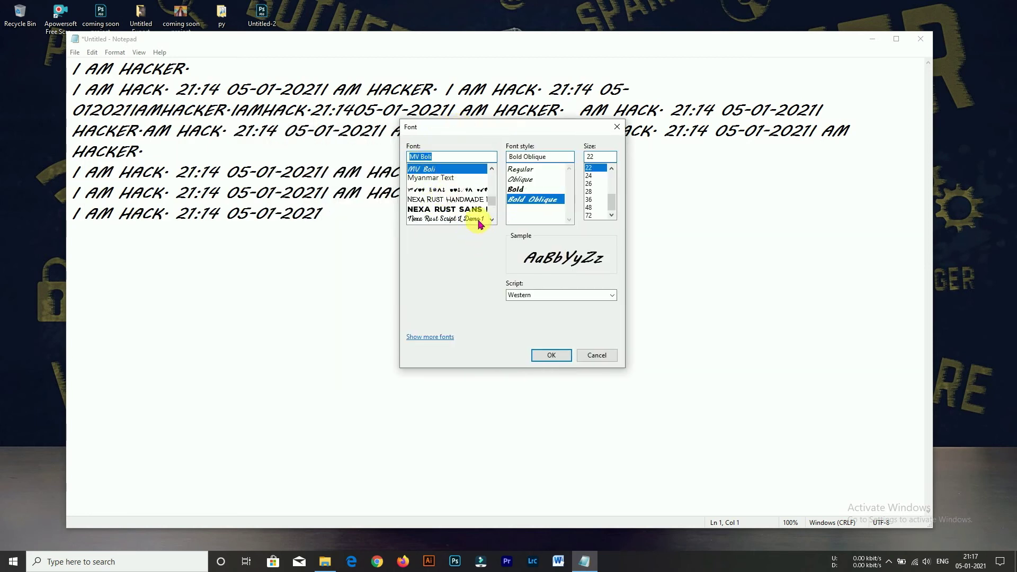
pyautogui.moveTo(497, 197)
pyautogui.mouseDown()
pyautogui.moveTo(496, 170)
pyautogui.moveTo(499, 225)
pyautogui.moveTo(484, 159)
pyautogui.moveTo(483, 187)
pyautogui.mouseUp()
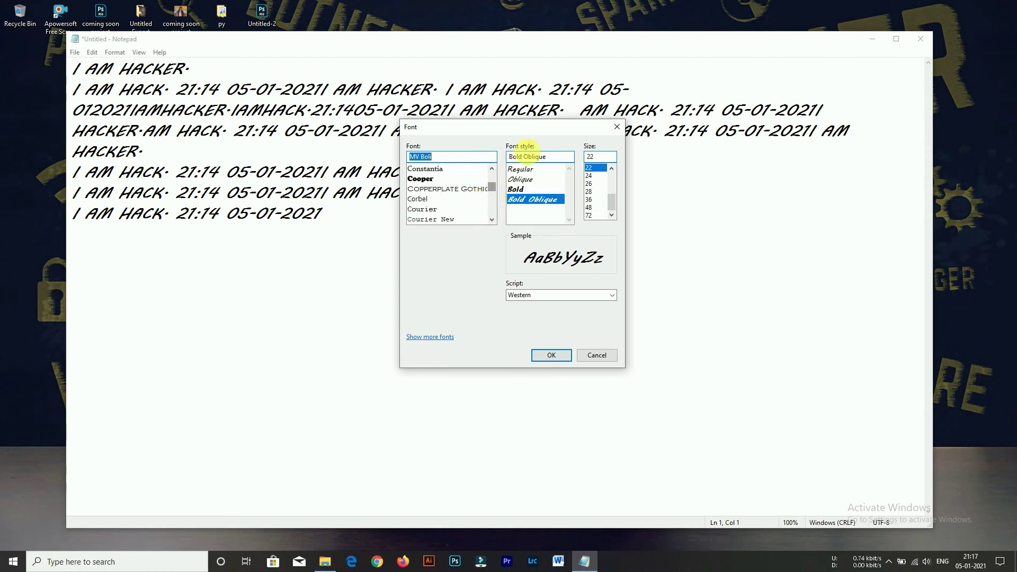
pyautogui.click(530, 188)
pyautogui.click(531, 179)
pyautogui.click(531, 170)
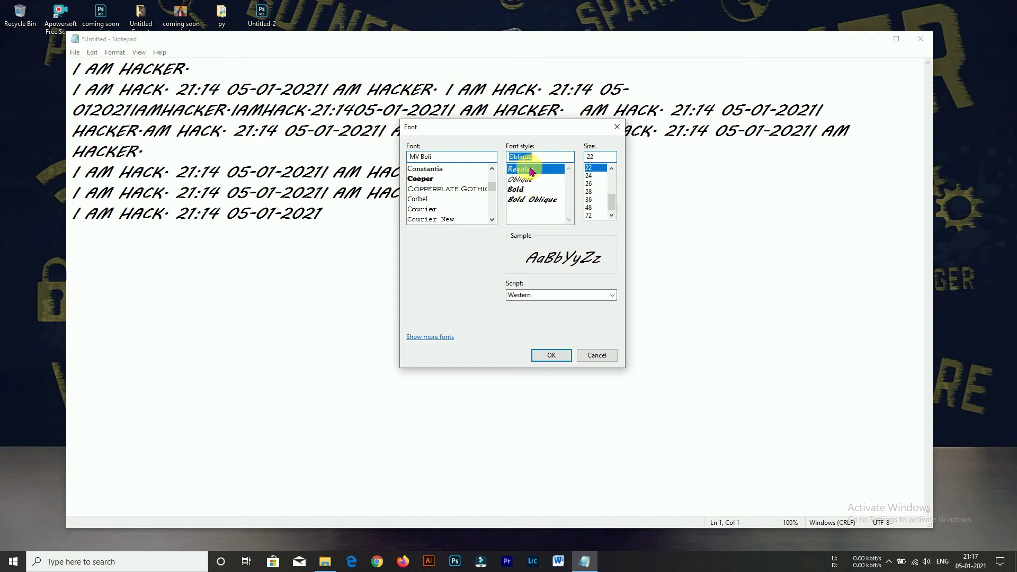
pyautogui.click(527, 179)
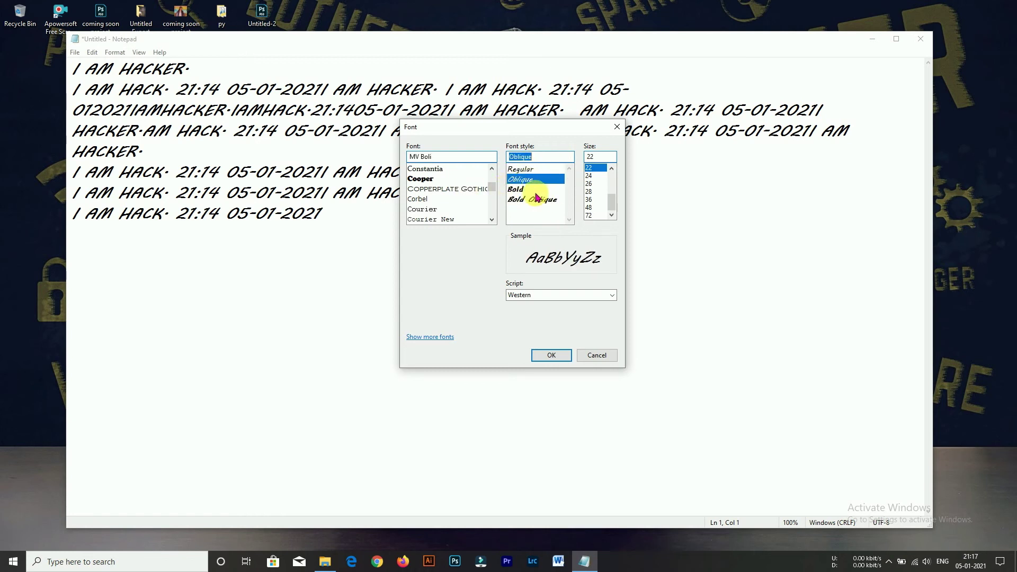
# Preview the Cooper font in its Black and Black Oblique styles at size 36, and cancel the font settings
pyautogui.click(430, 179)
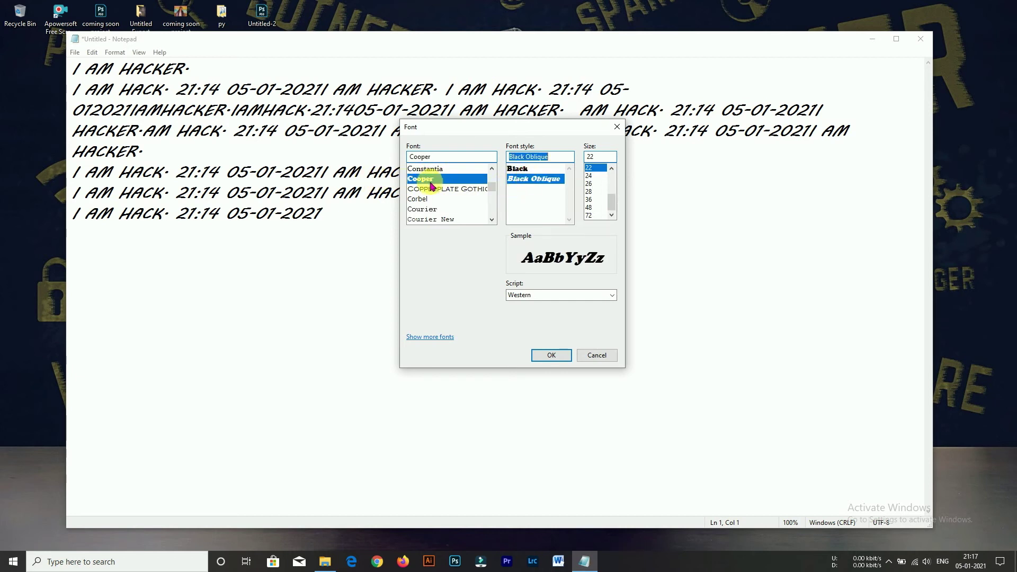
pyautogui.click(530, 170)
pyautogui.click(529, 181)
pyautogui.click(528, 170)
pyautogui.click(528, 179)
pyautogui.click(523, 169)
pyautogui.click(529, 179)
pyautogui.click(592, 192)
pyautogui.click(592, 207)
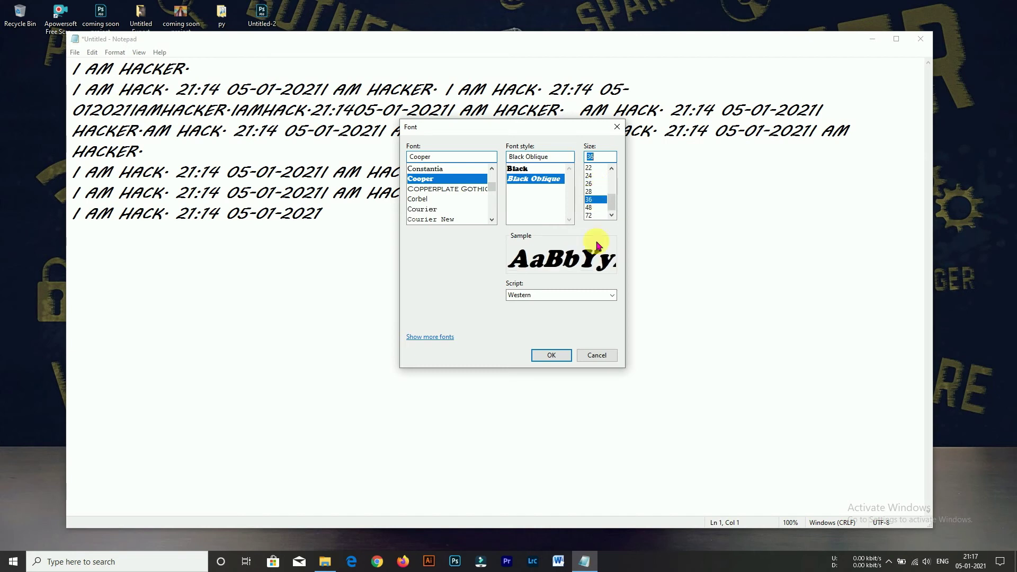
pyautogui.click(596, 355)
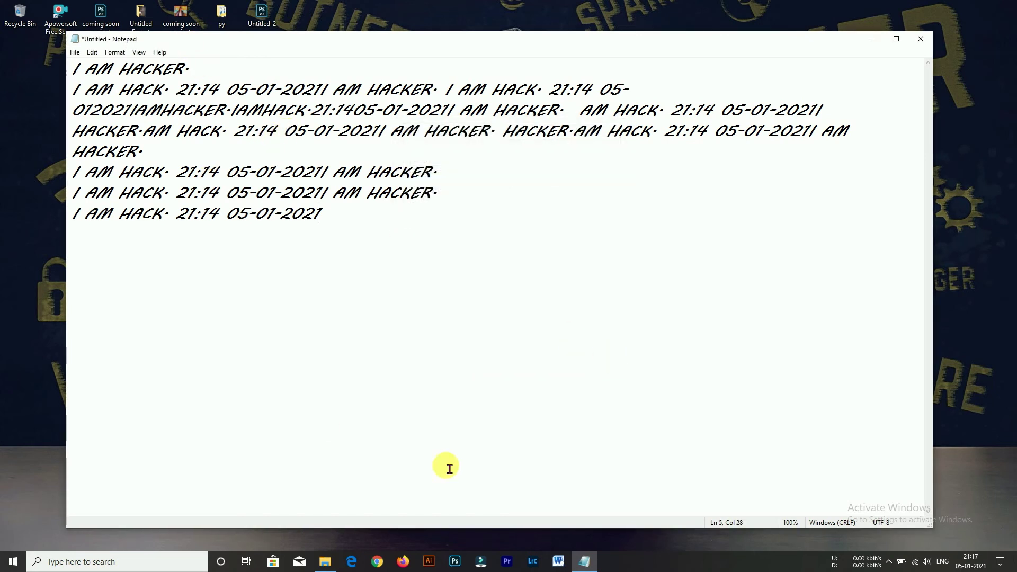
# Look at the zoom options, enlarge the text view to 210%, and reduce it to 80%
pyautogui.click(138, 54)
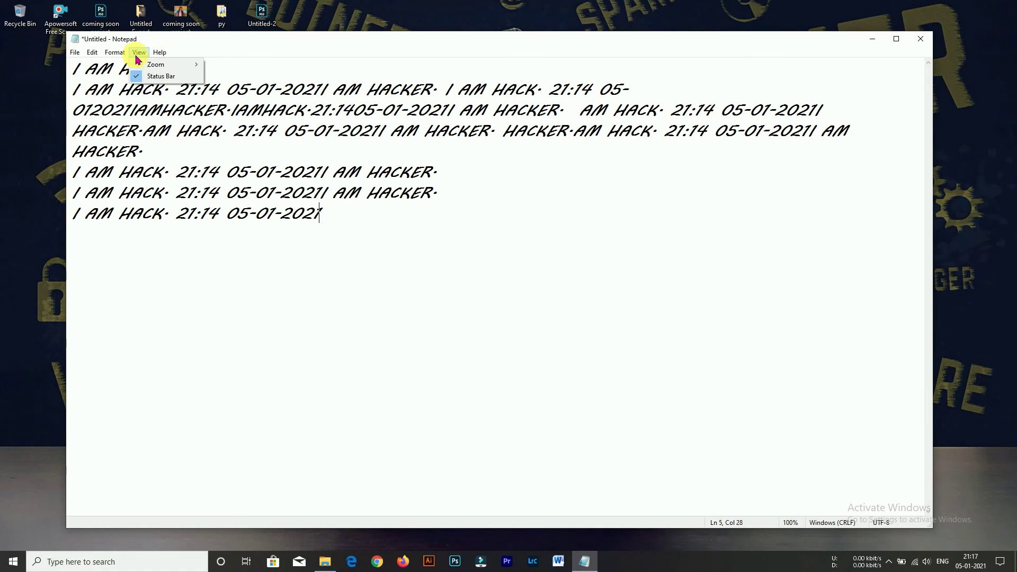
pyautogui.moveTo(152, 66)
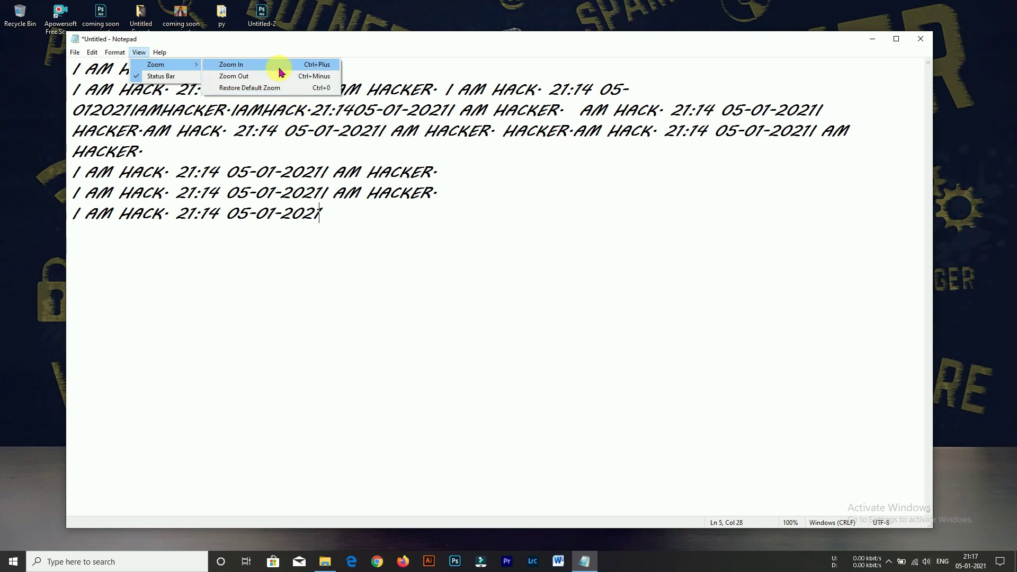
pyautogui.click(432, 269)
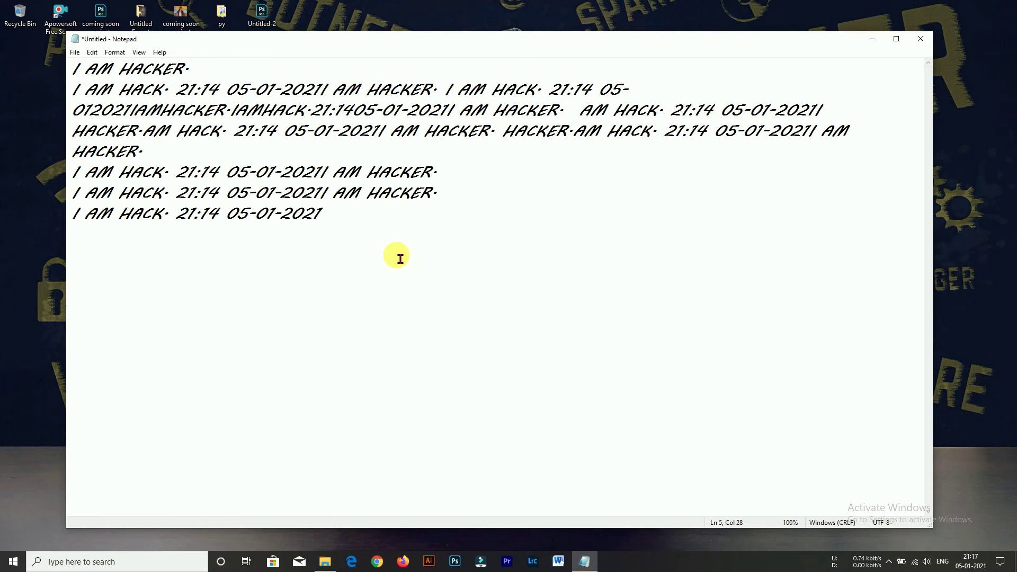
pyautogui.scroll(3, 429, 207)
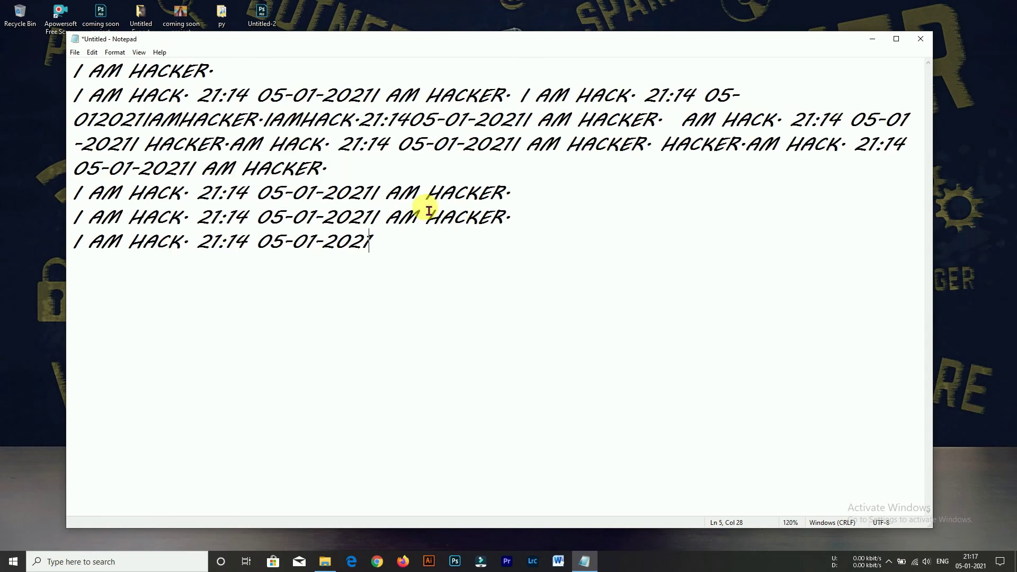
pyautogui.scroll(5, 430, 211)
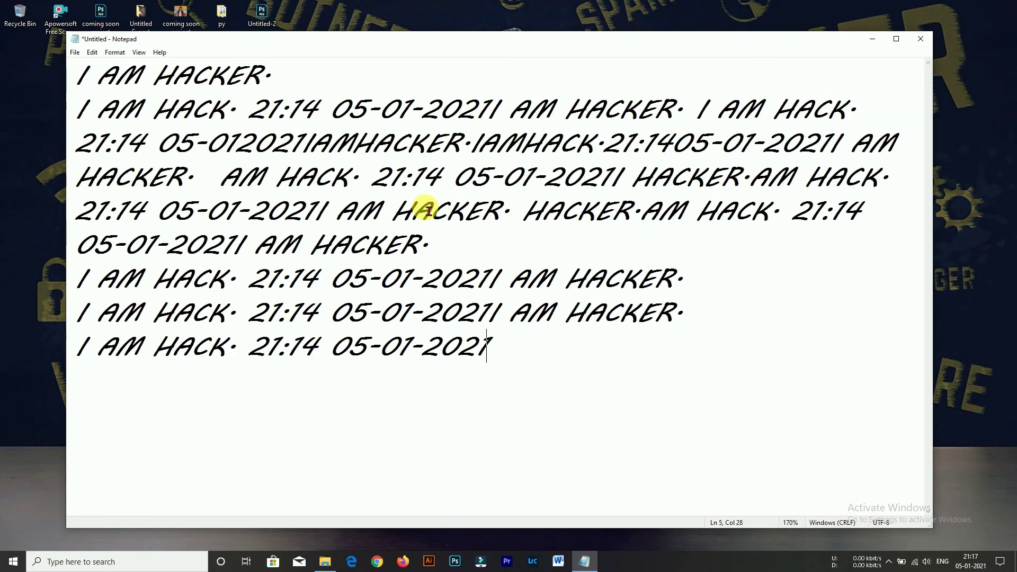
pyautogui.scroll(1, 430, 211)
pyautogui.scroll(2, 429, 211)
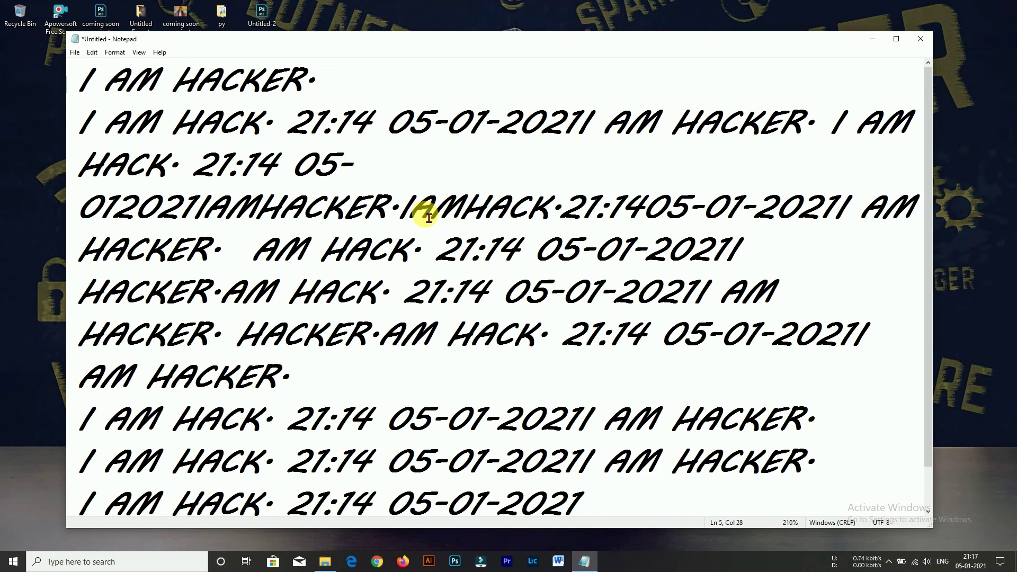
pyautogui.scroll(-6, 429, 218)
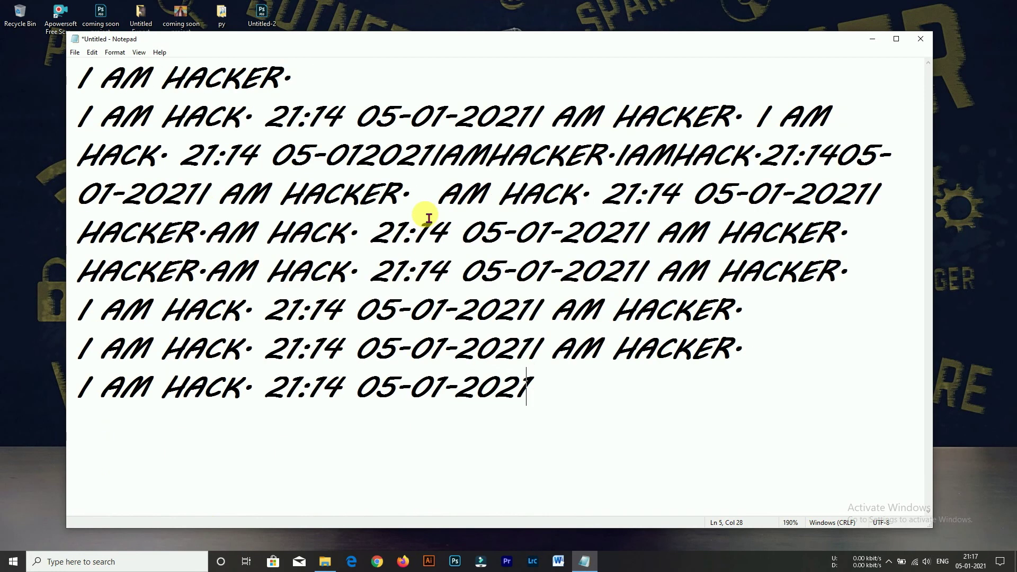
pyautogui.scroll(-7, 429, 218)
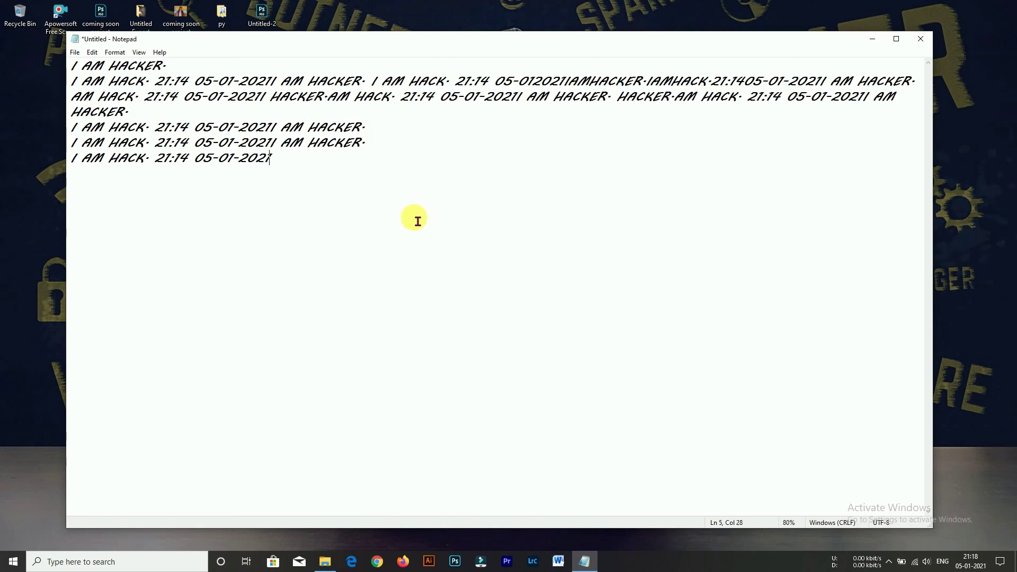
# Hide the status bar and show it again
pyautogui.click(139, 52)
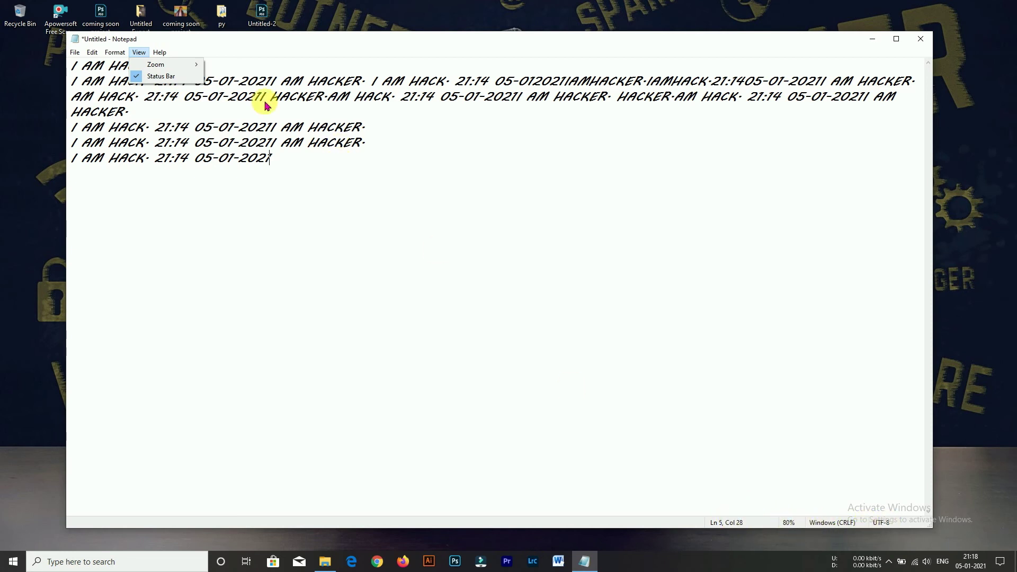
pyautogui.click(137, 53)
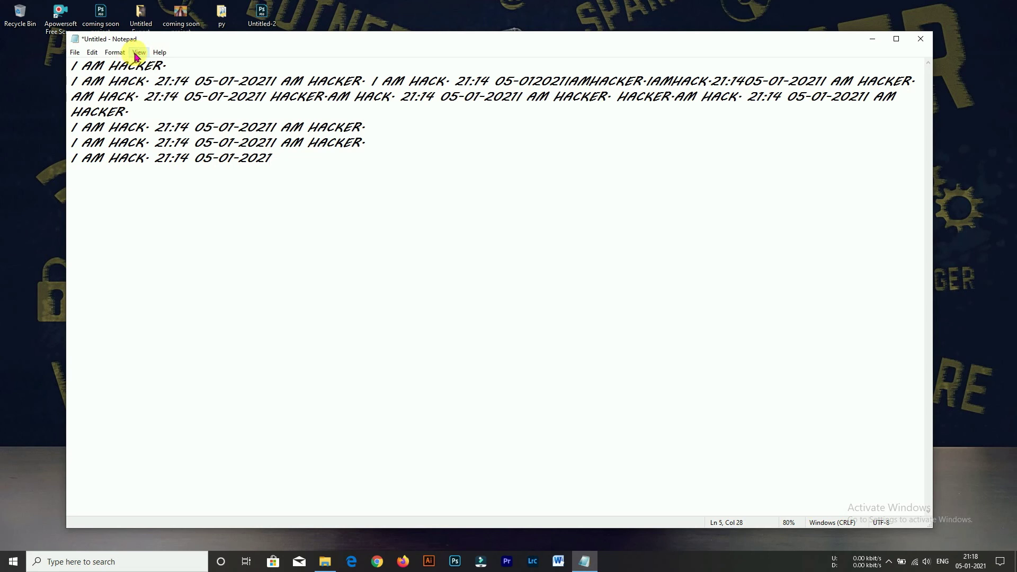
pyautogui.click(136, 55)
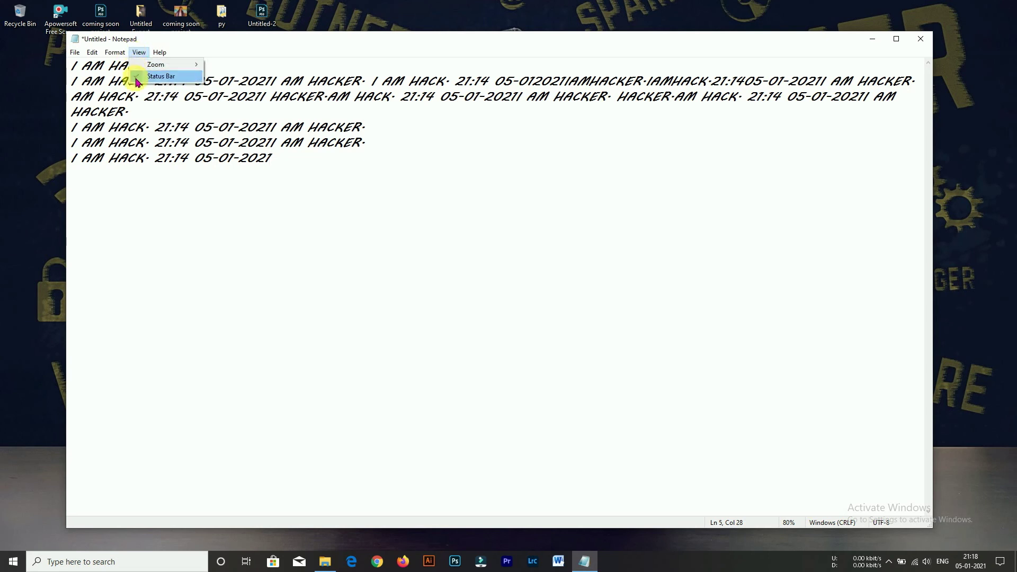
pyautogui.click(136, 78)
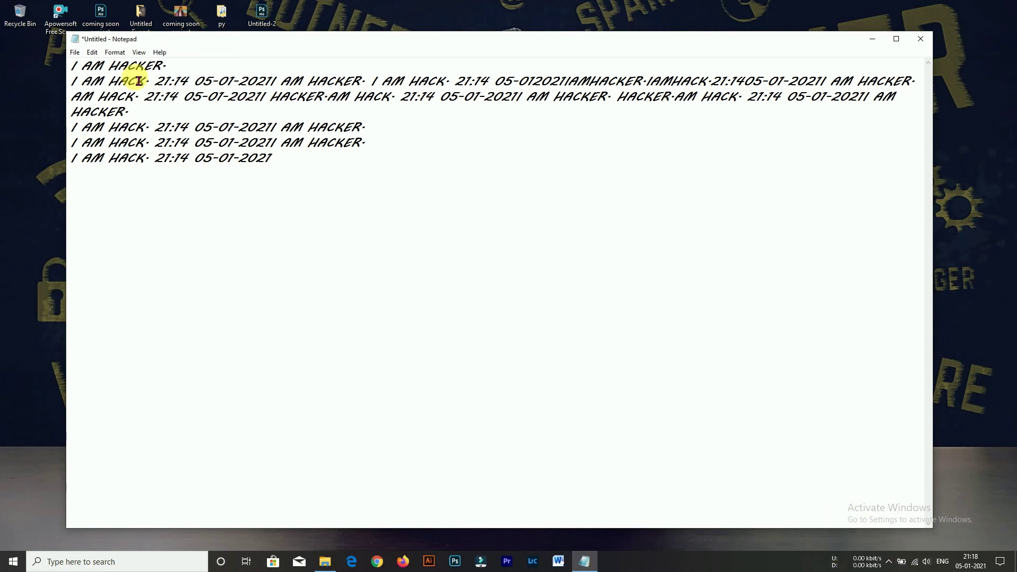
pyautogui.click(139, 52)
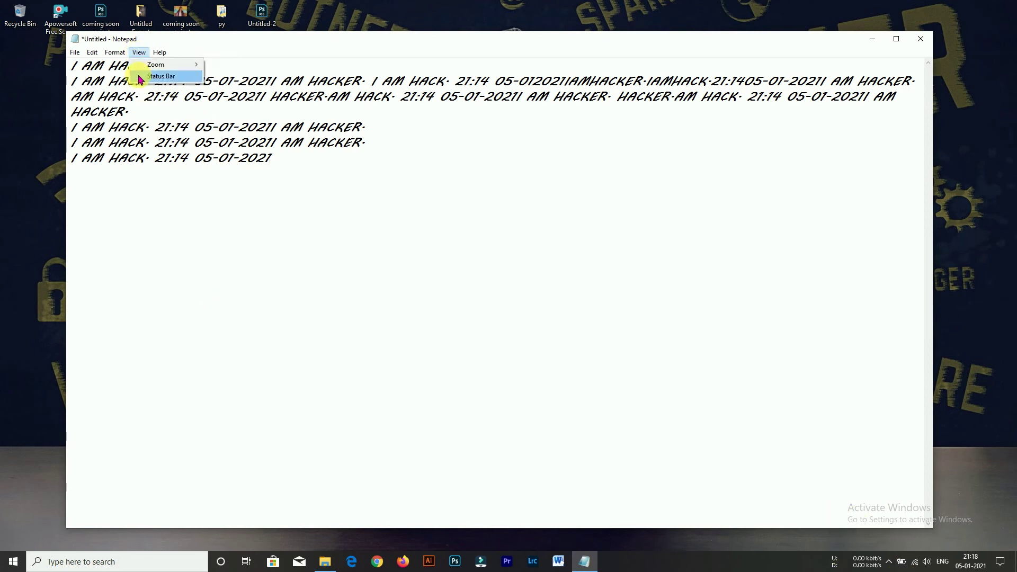
pyautogui.click(140, 77)
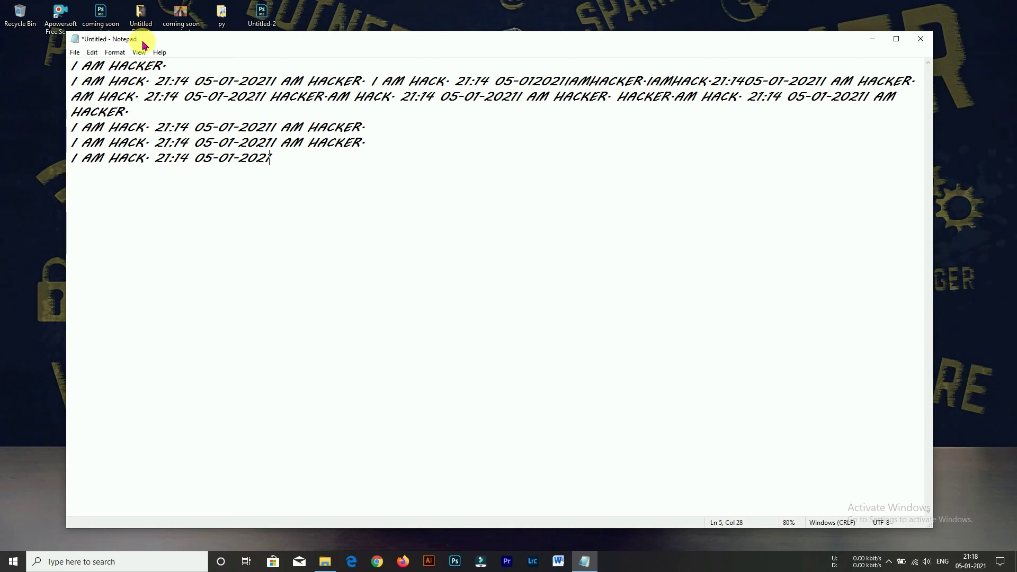
# View the About Notepad version and licence information, moving its window toward the middle of the document, and close it
pyautogui.click(159, 52)
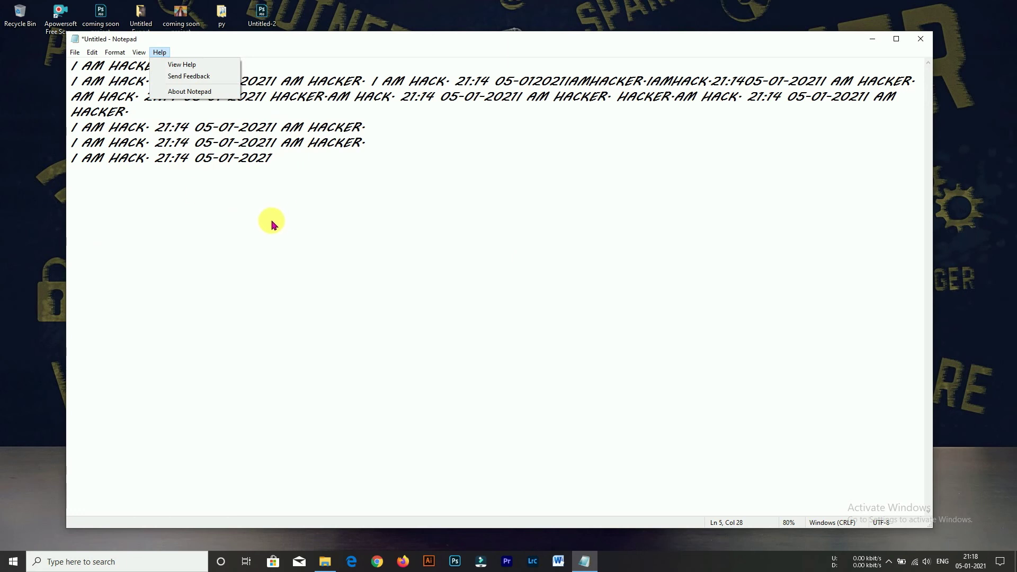
pyautogui.click(204, 92)
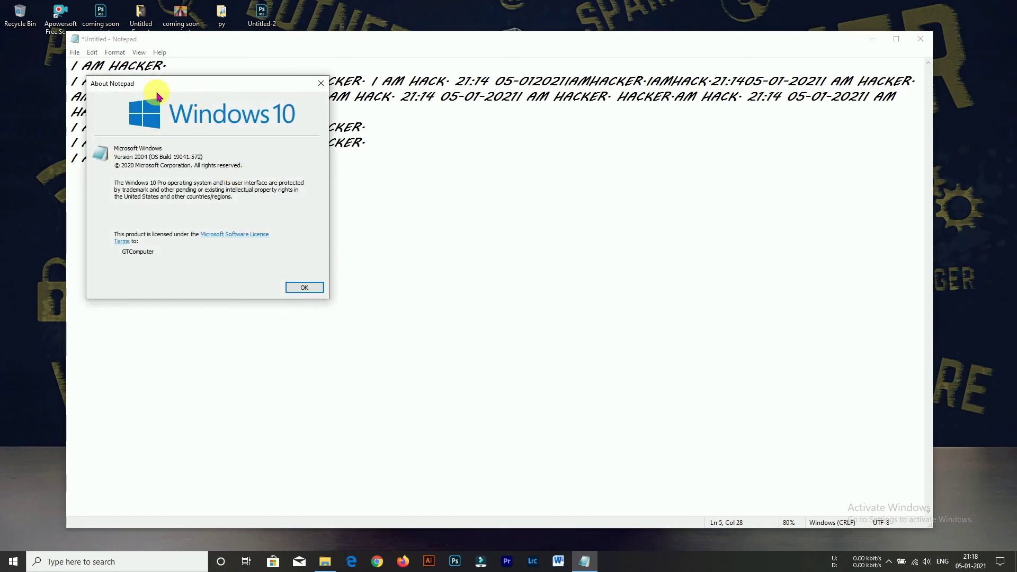
pyautogui.moveTo(157, 93); pyautogui.dragTo(473, 157)
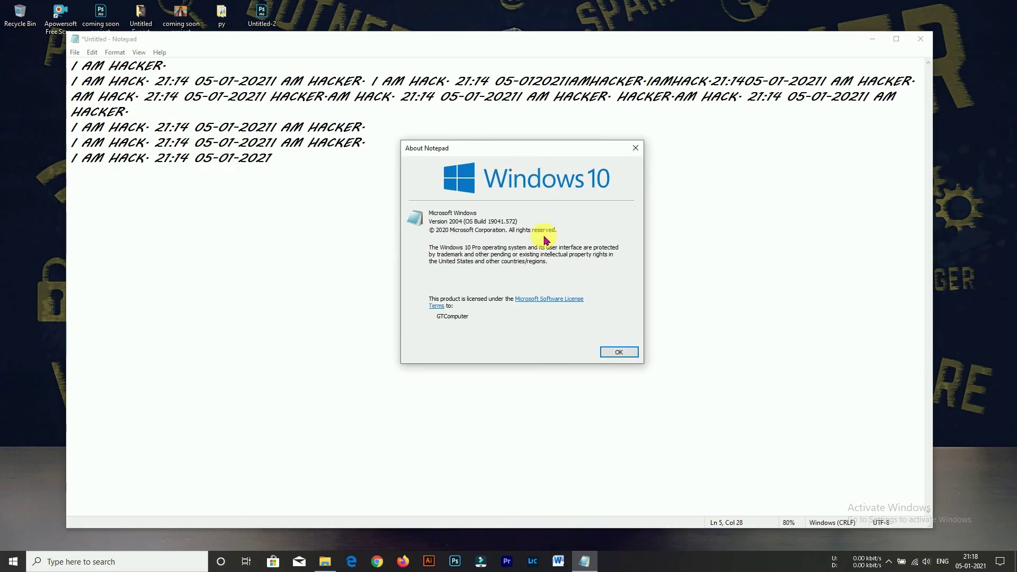
pyautogui.click(636, 148)
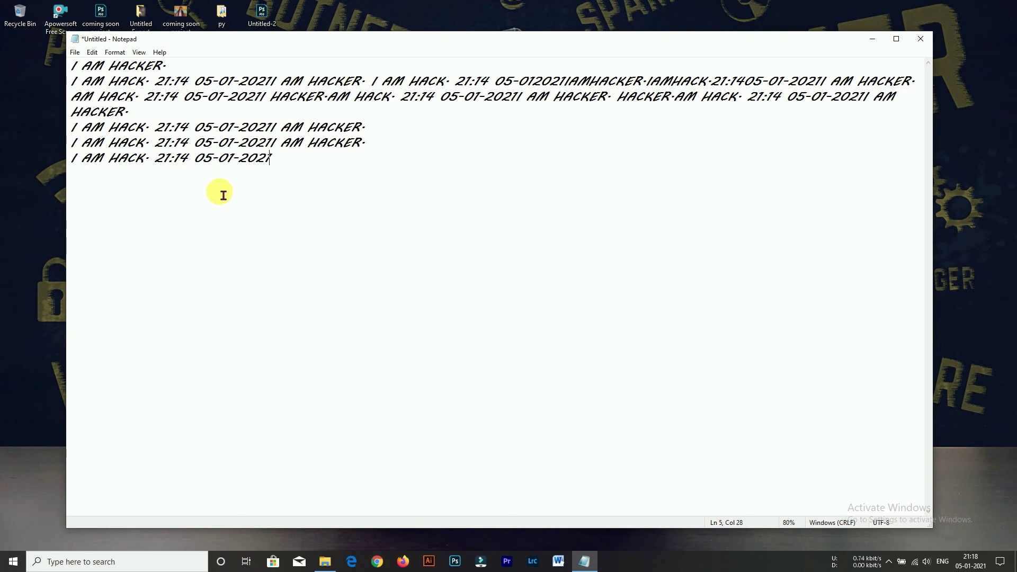
# Start saving the document, browse to the Documents folder, and delete the "Desktop - Shortcut" item there
pyautogui.hotkey('ctrl', 's')
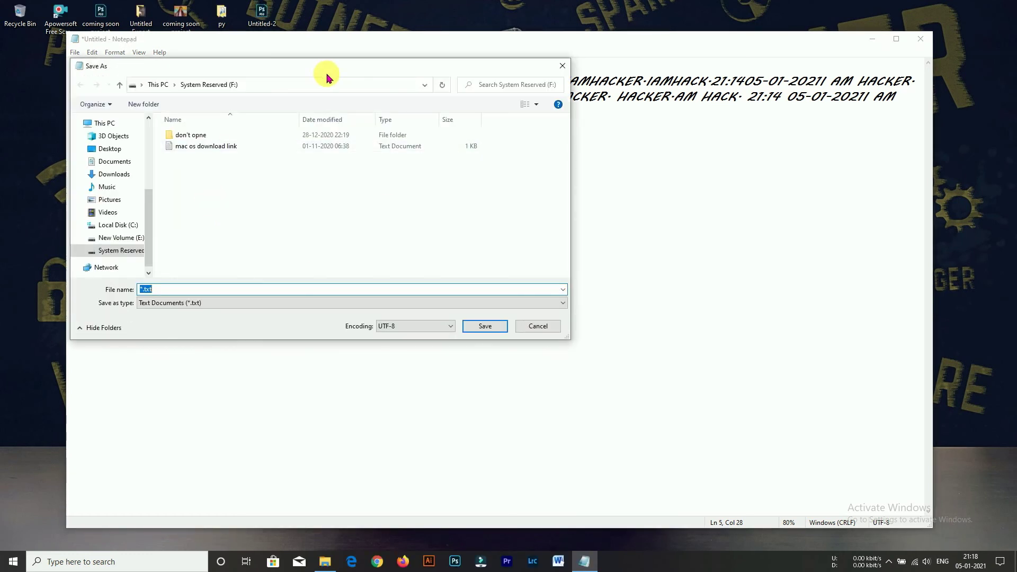
pyautogui.moveTo(324, 71); pyautogui.dragTo(580, 94)
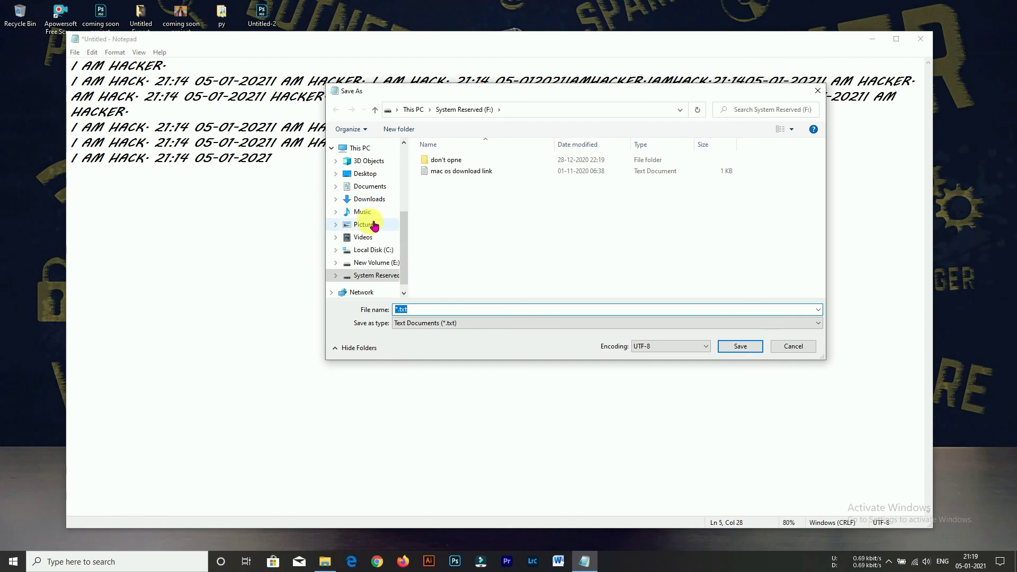
pyautogui.click(368, 186)
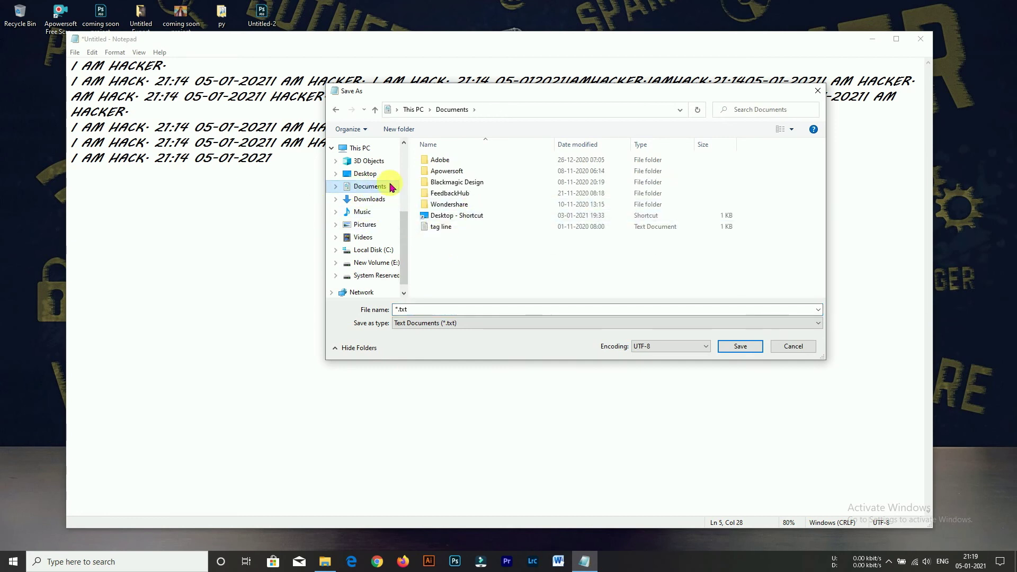
pyautogui.click(462, 220)
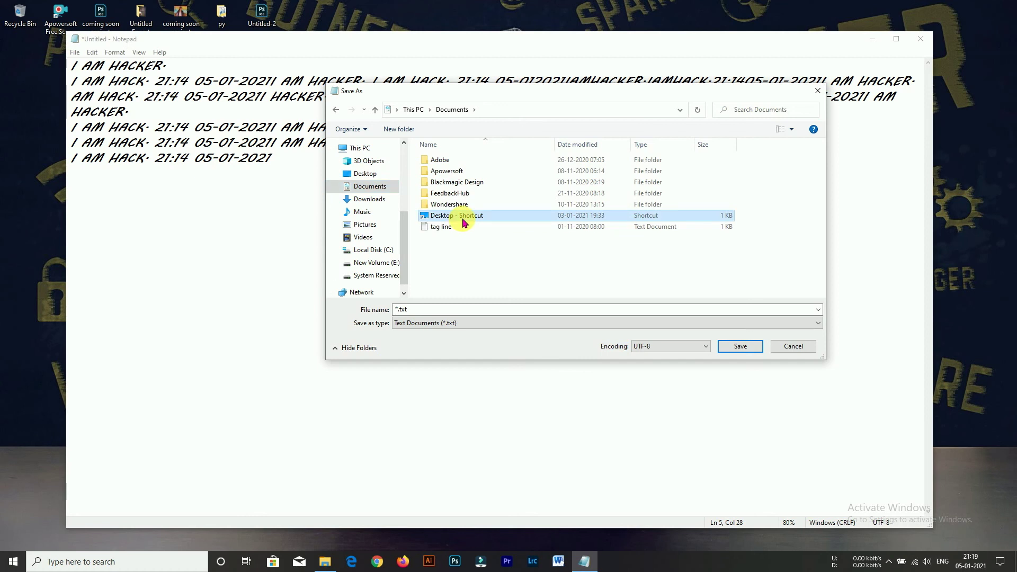
pyautogui.press('Delete')
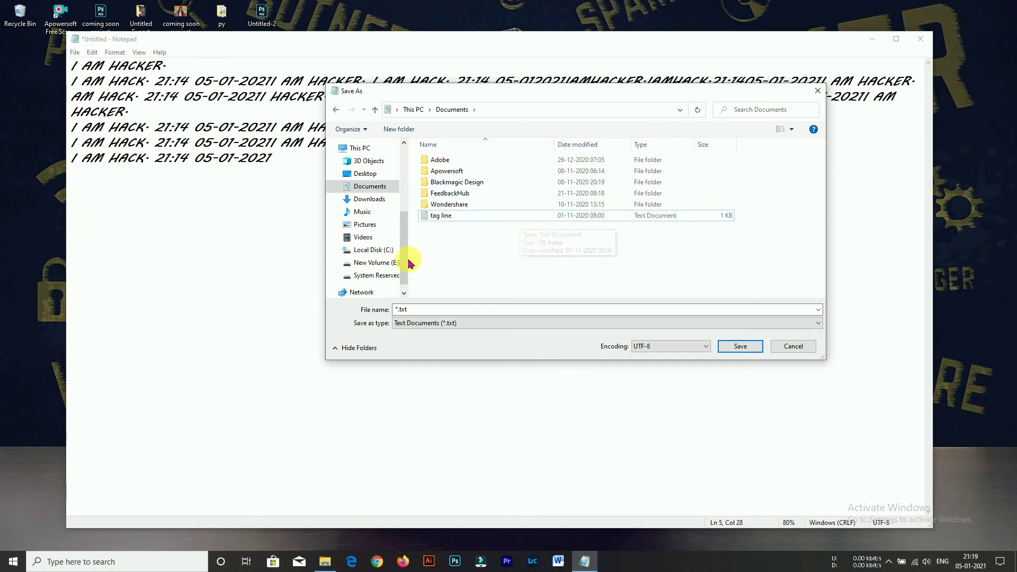
# Try the All Files save type for the document in the Documents folder, and cancel saving
pyautogui.doubleClick(419, 311)
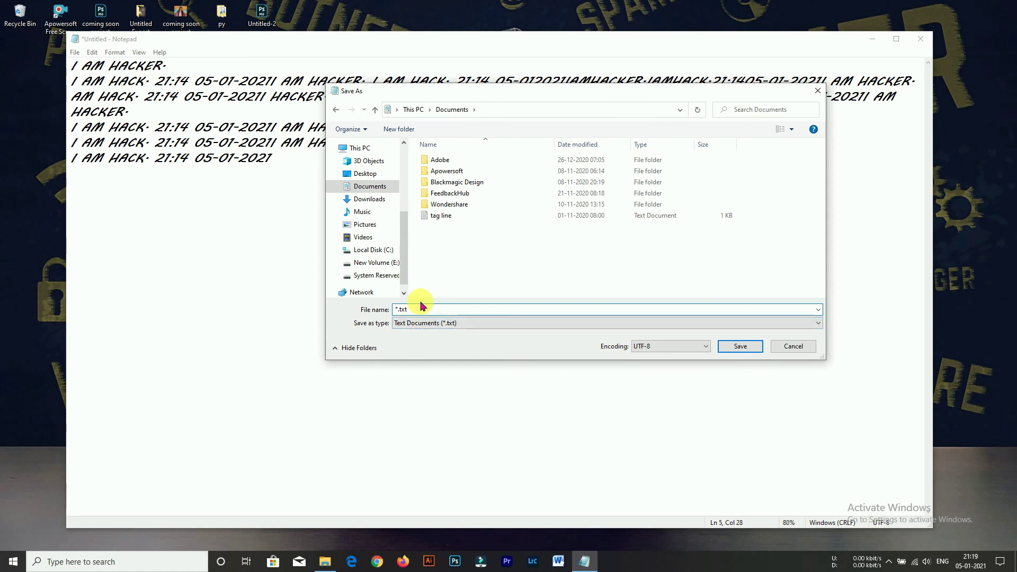
pyautogui.click(425, 324)
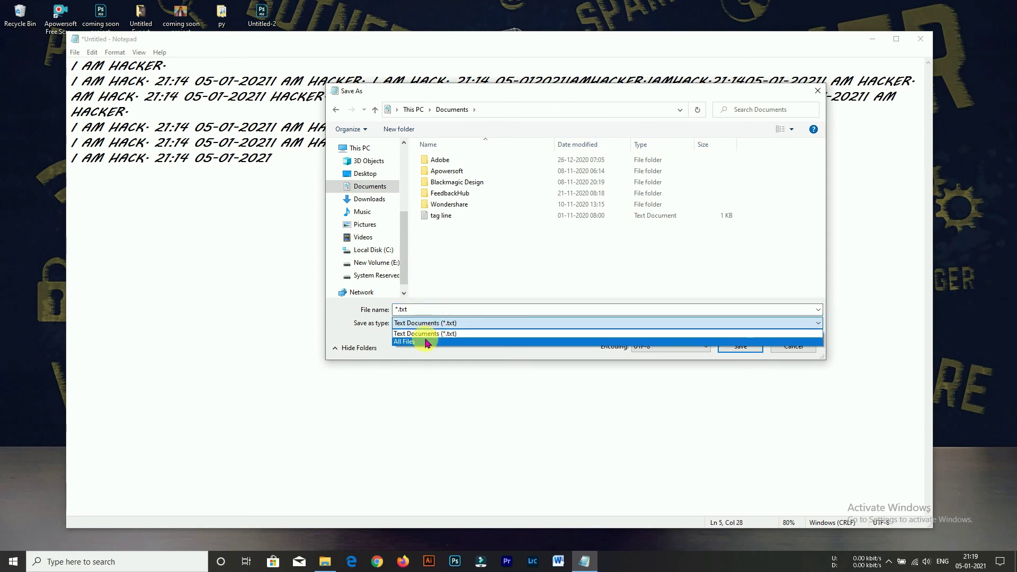
pyautogui.click(426, 343)
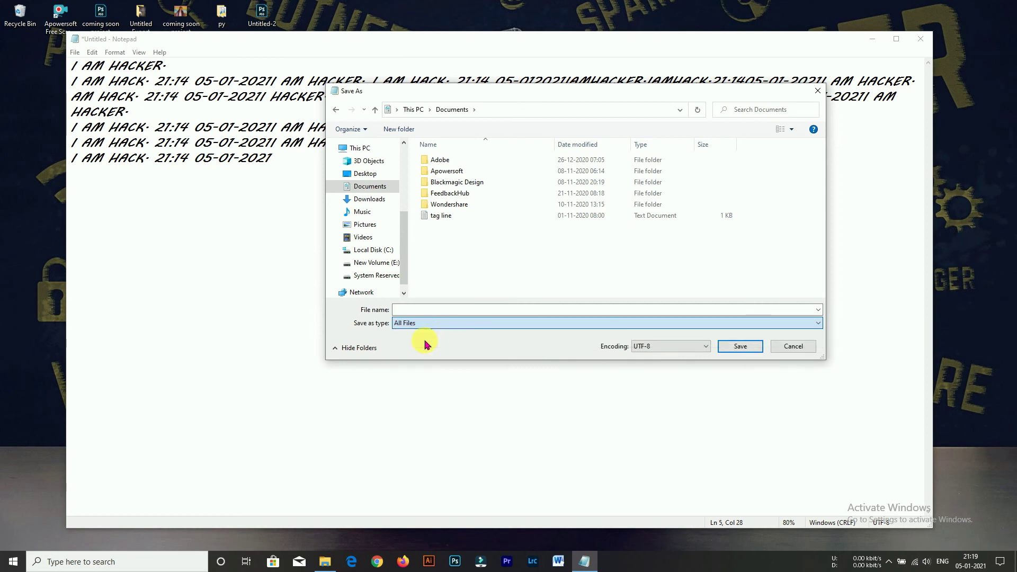
pyautogui.click(431, 311)
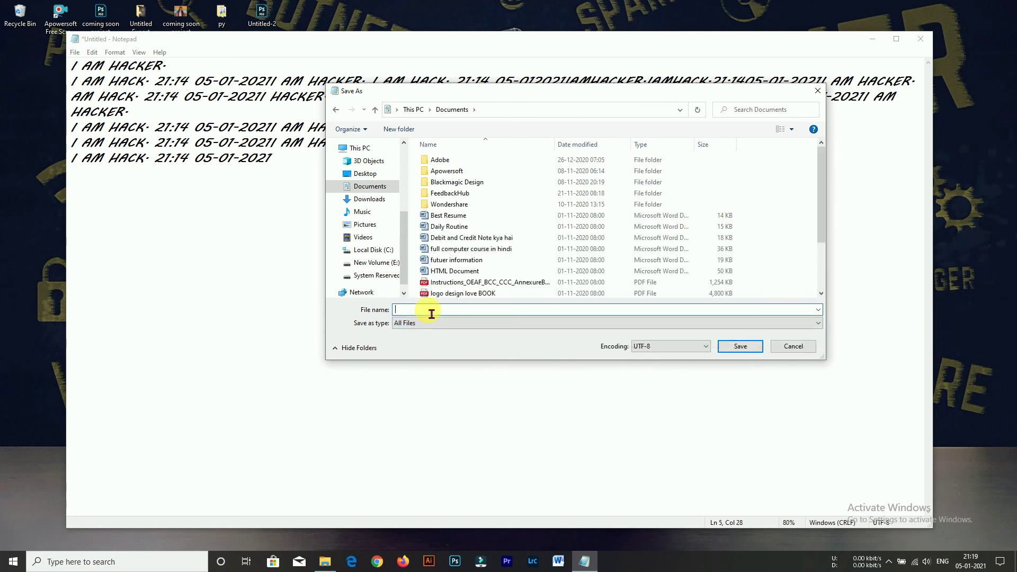
pyautogui.click(415, 324)
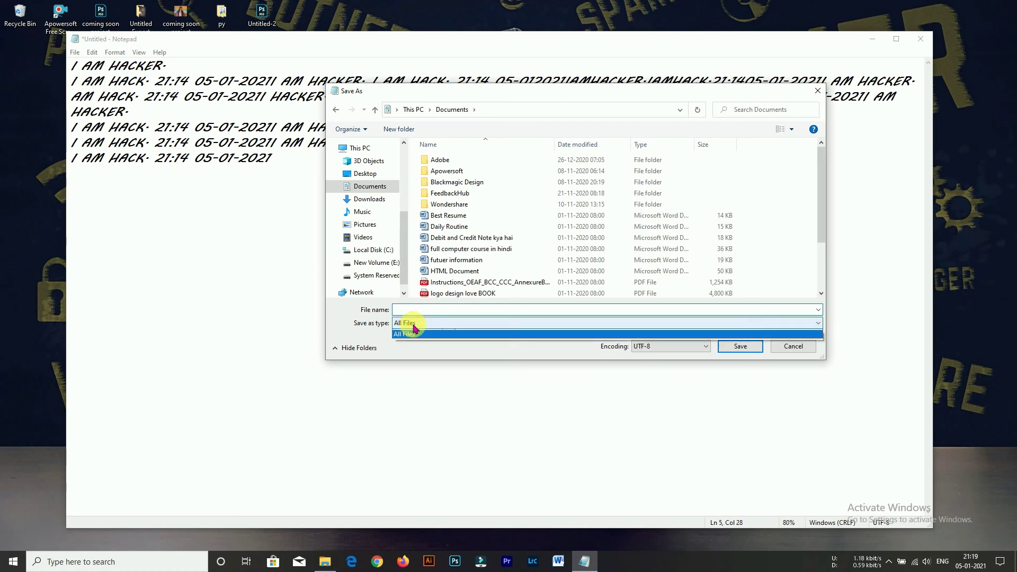
pyautogui.click(421, 342)
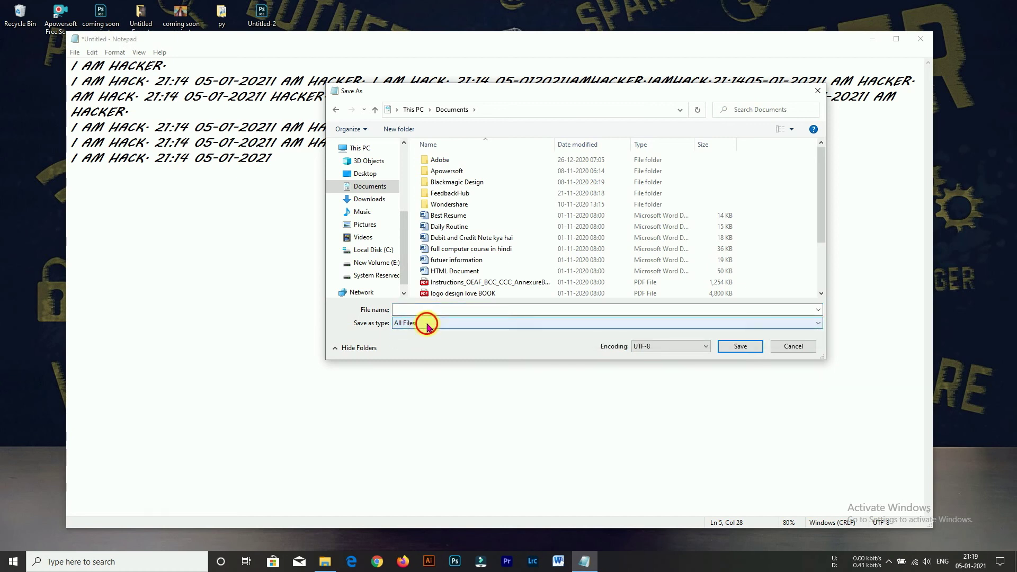
pyautogui.click(425, 323)
pyautogui.click(797, 348)
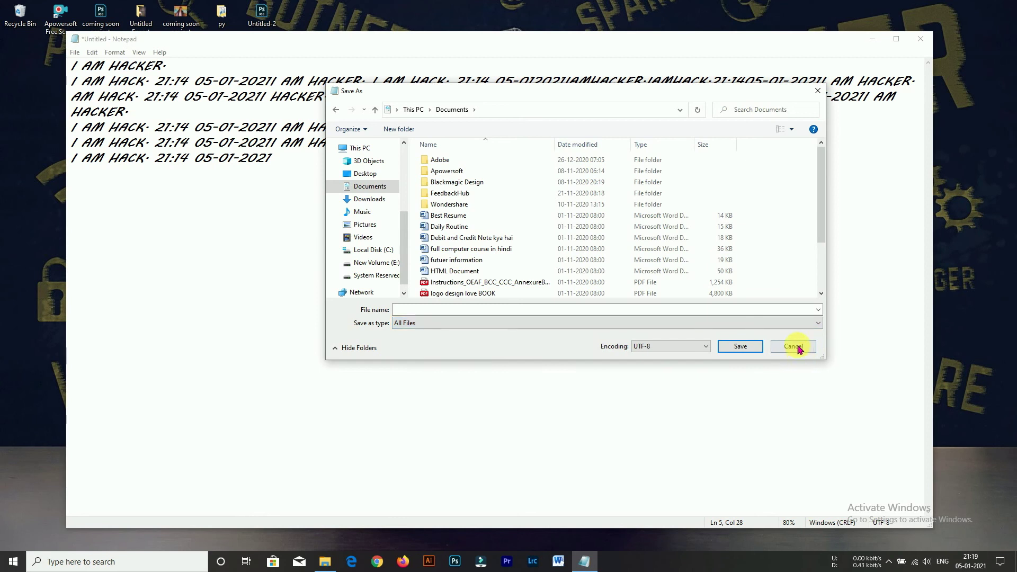
pyautogui.click(795, 348)
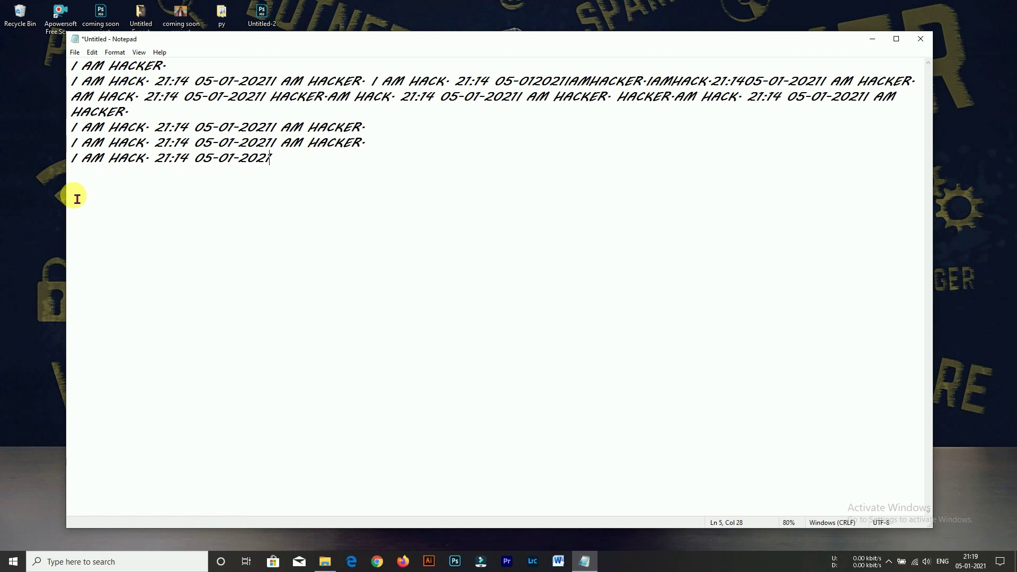
# Replace all the text with the current time and date, and add an indented "I AM HACKER" on the third line
pyautogui.hotkey('ctrl', 'a')
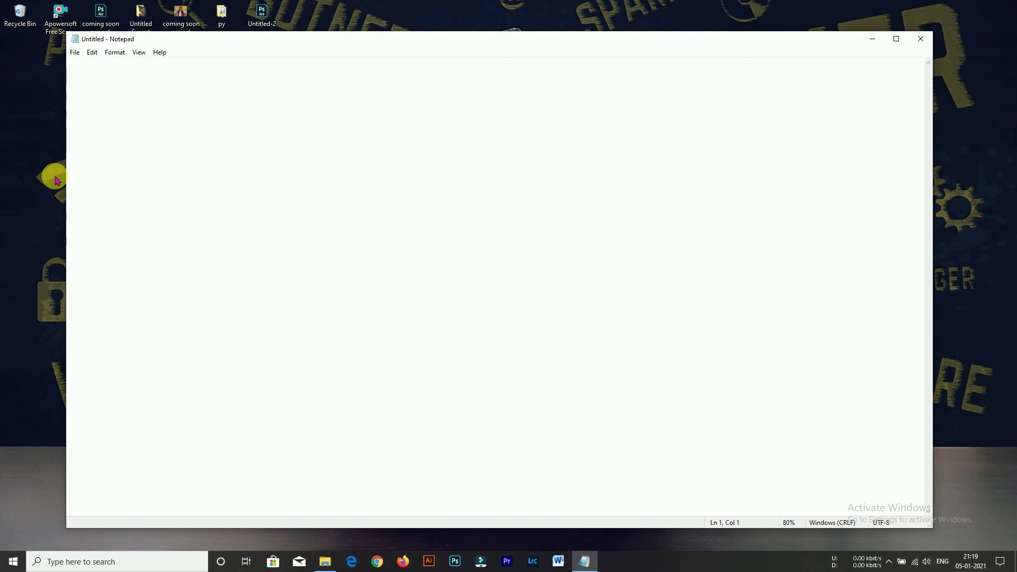
pyautogui.press('F5')
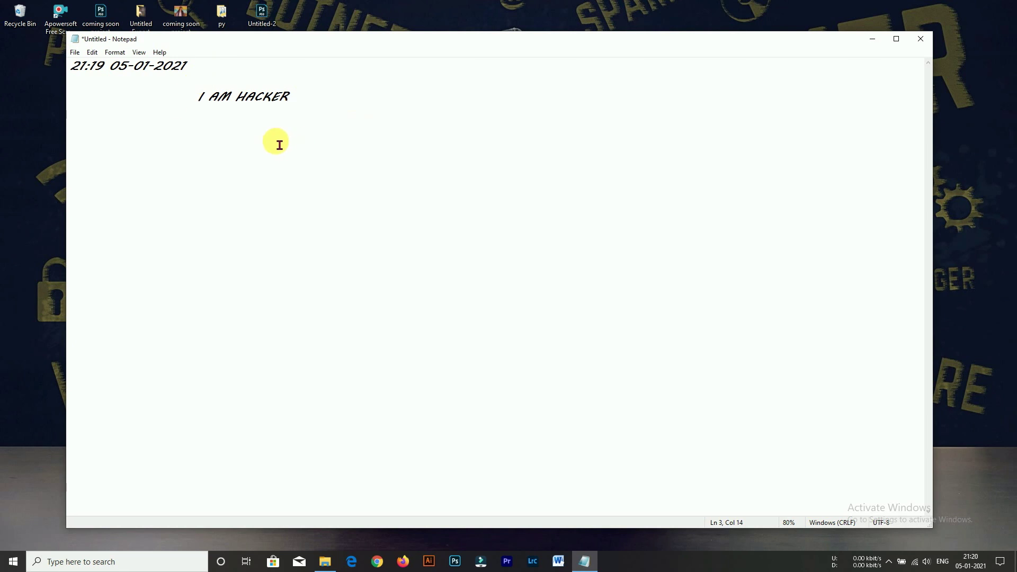
pyautogui.moveTo(309, 114); pyautogui.dragTo(56, 57)
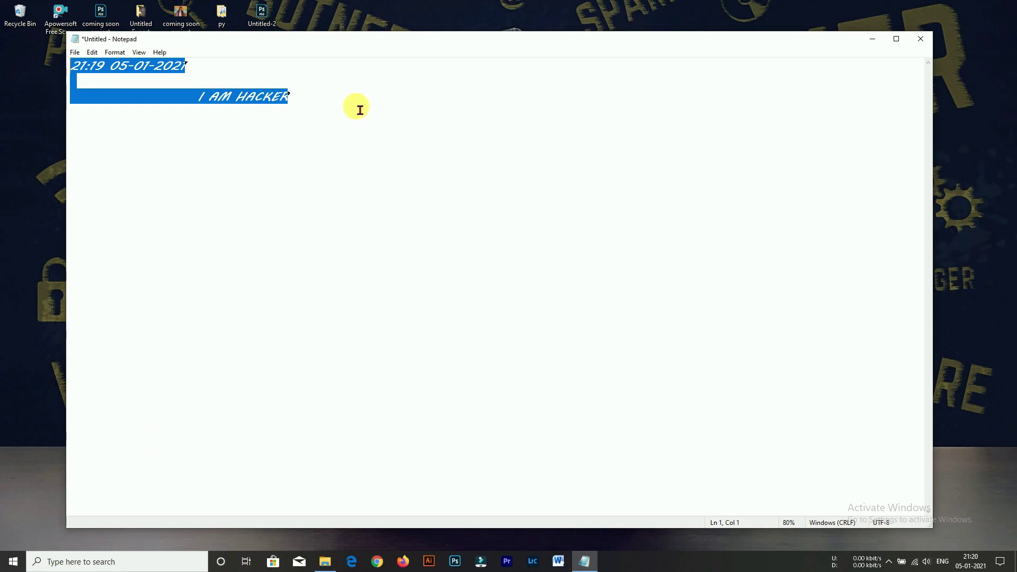
pyautogui.click(360, 110)
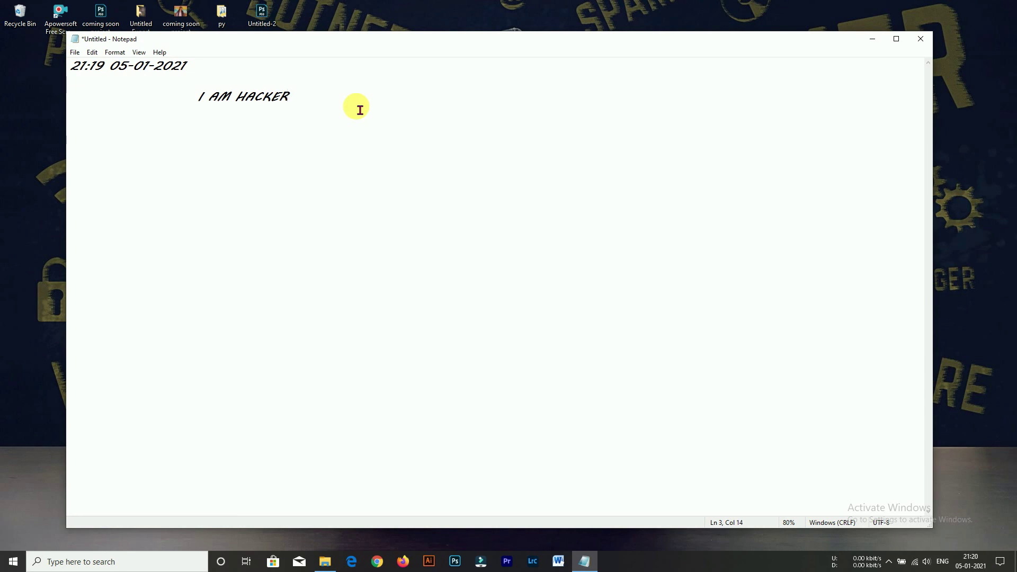
# Start saving the document with the All Files type and clear the default file name
pyautogui.hotkey('ctrl', 's')
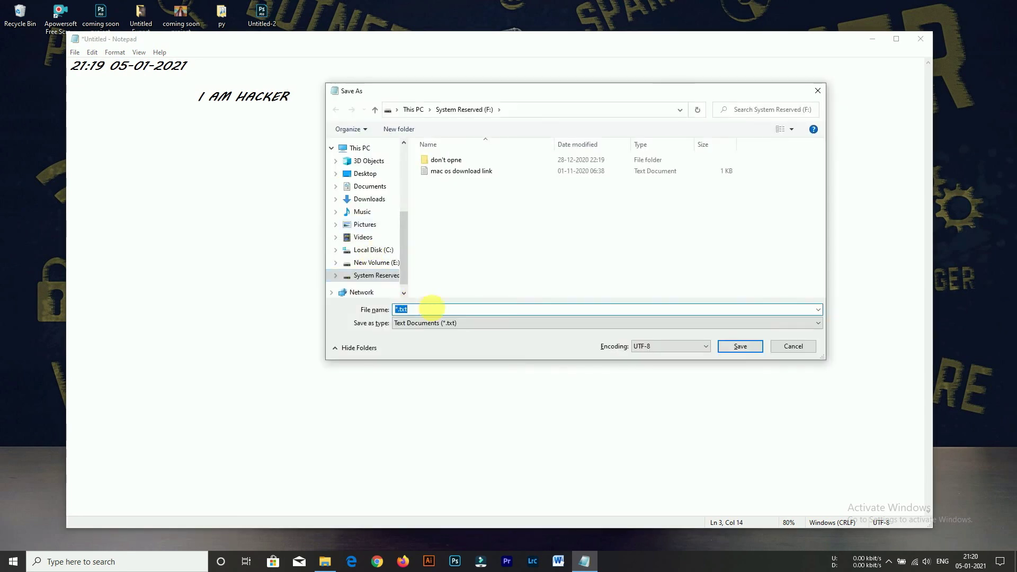
pyautogui.click(452, 323)
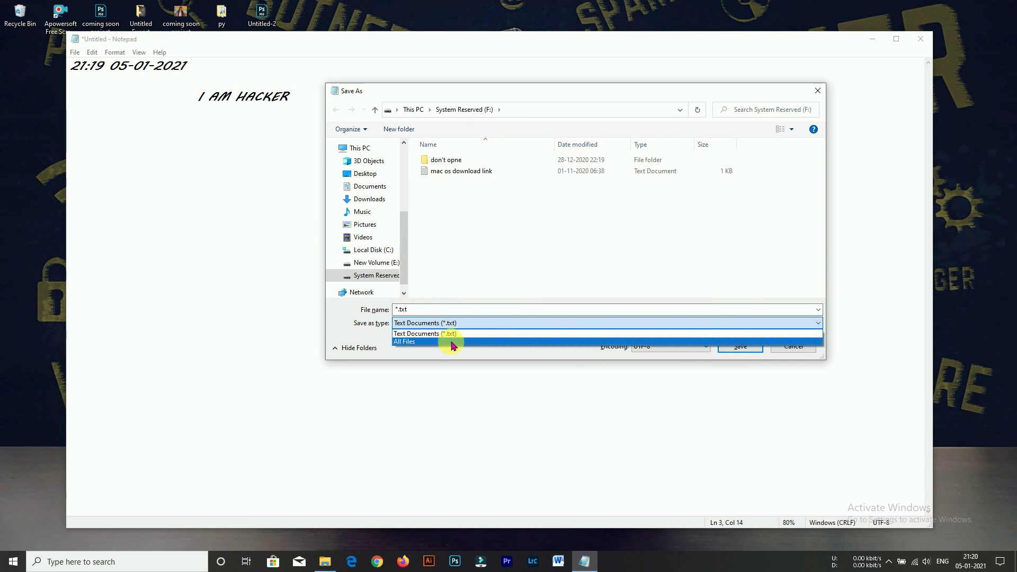
pyautogui.click(453, 342)
pyautogui.click(443, 311)
pyautogui.press('BackSpace')
pyautogui.press('BackSpace')
pyautogui.press('BackSpace')
pyautogui.press('BackSpace')
pyautogui.press('BackSpace')
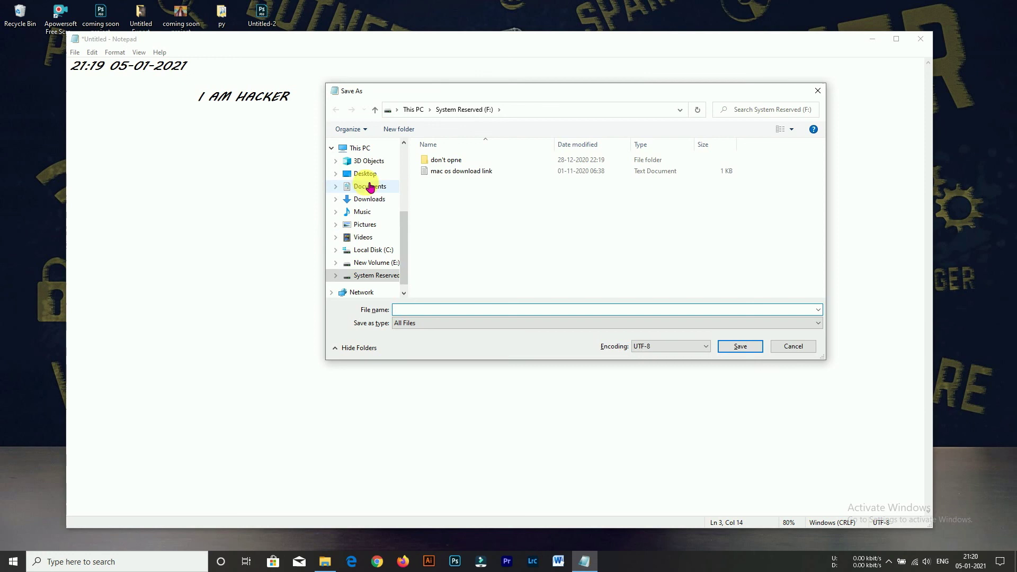
# Save the document to the Desktop as 1.html
pyautogui.click(366, 174)
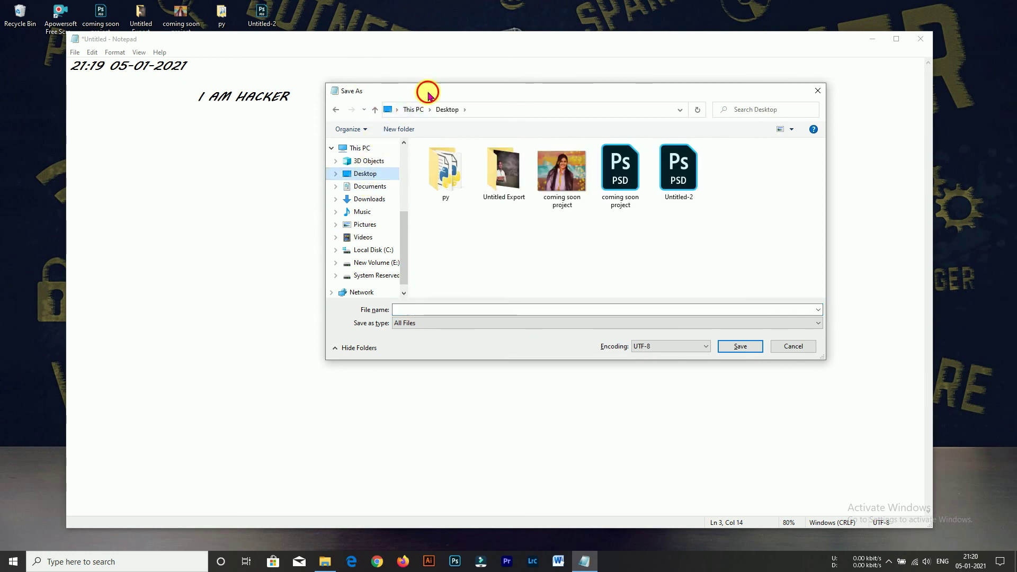
pyautogui.moveTo(427, 91); pyautogui.dragTo(461, 114)
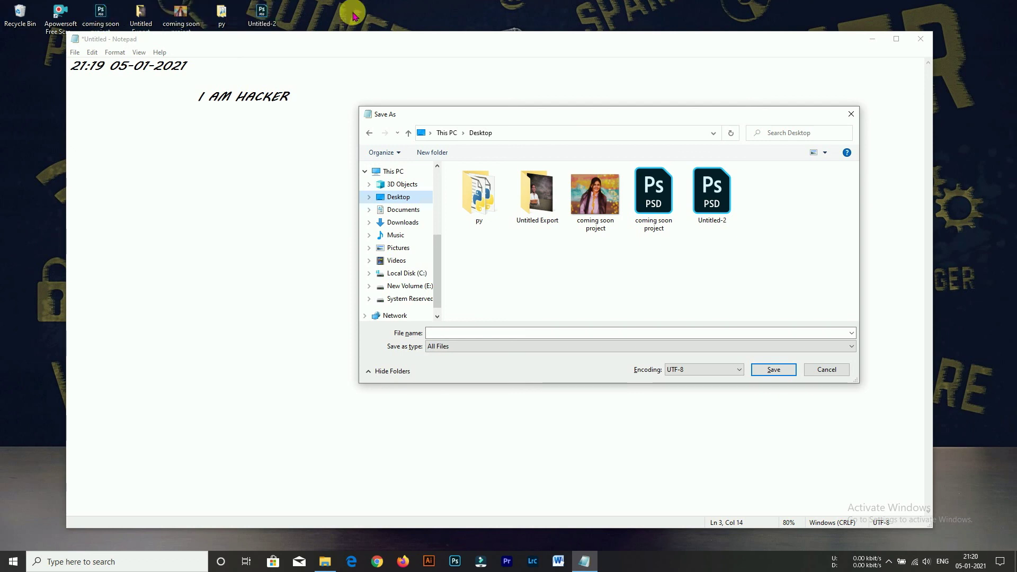
pyautogui.click(486, 333)
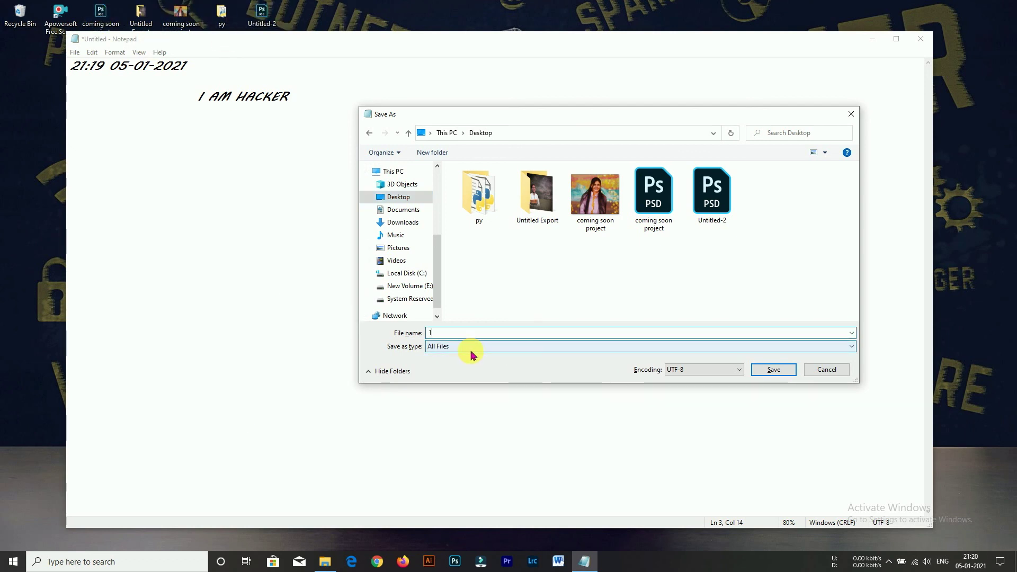
pyautogui.write('HTML')
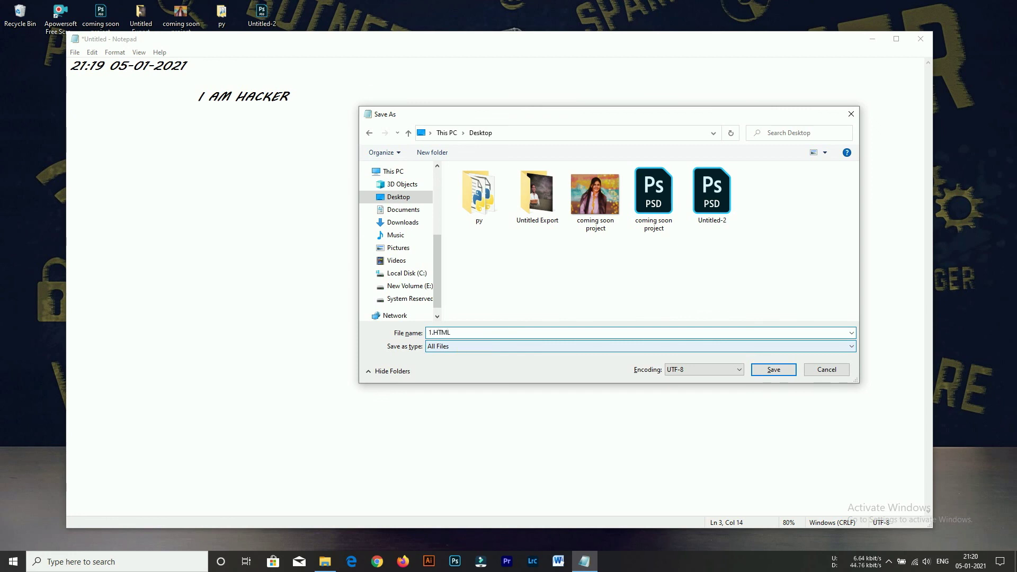
pyautogui.press('BackSpace')
pyautogui.press('BackSpace')
pyautogui.press('BackSpace')
pyautogui.press('BackSpace')
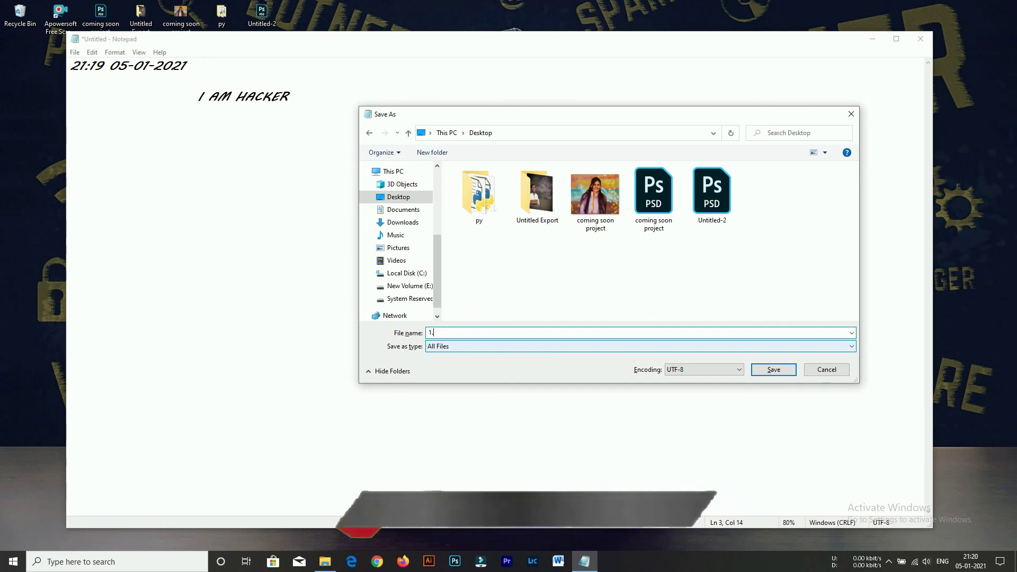
pyautogui.write('h')
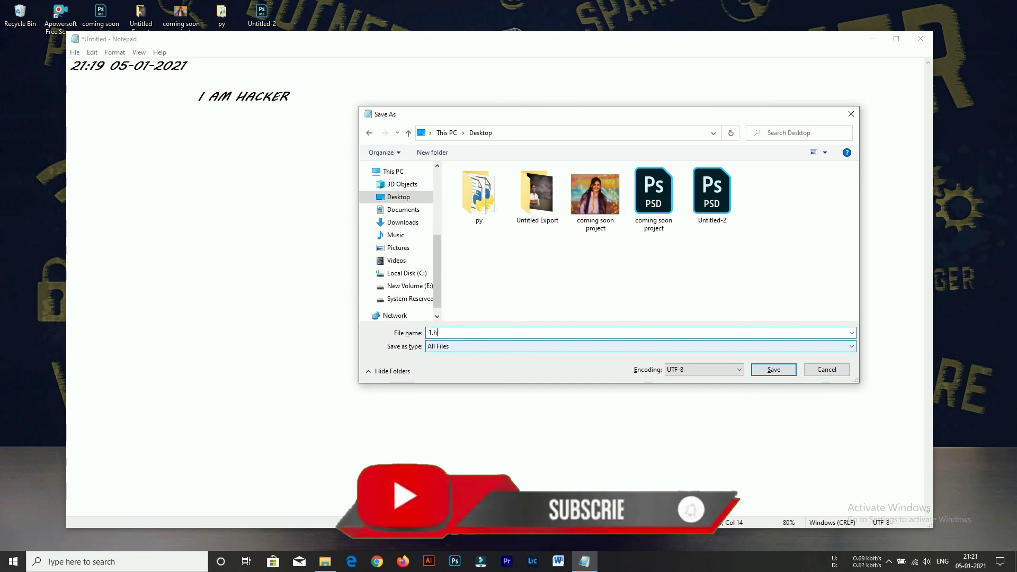
pyautogui.write('tml')
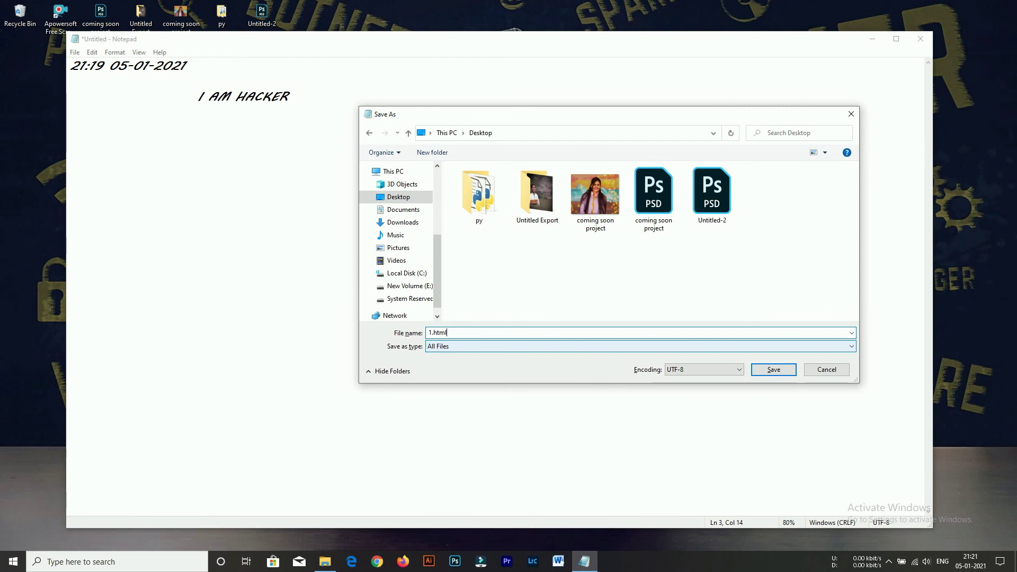
pyautogui.press('Return')
# Move the saved 1.html file down on the desktop, open it in Chrome to examine its text, and close the browser
pyautogui.moveTo(27, 50); pyautogui.dragTo(30, 87)
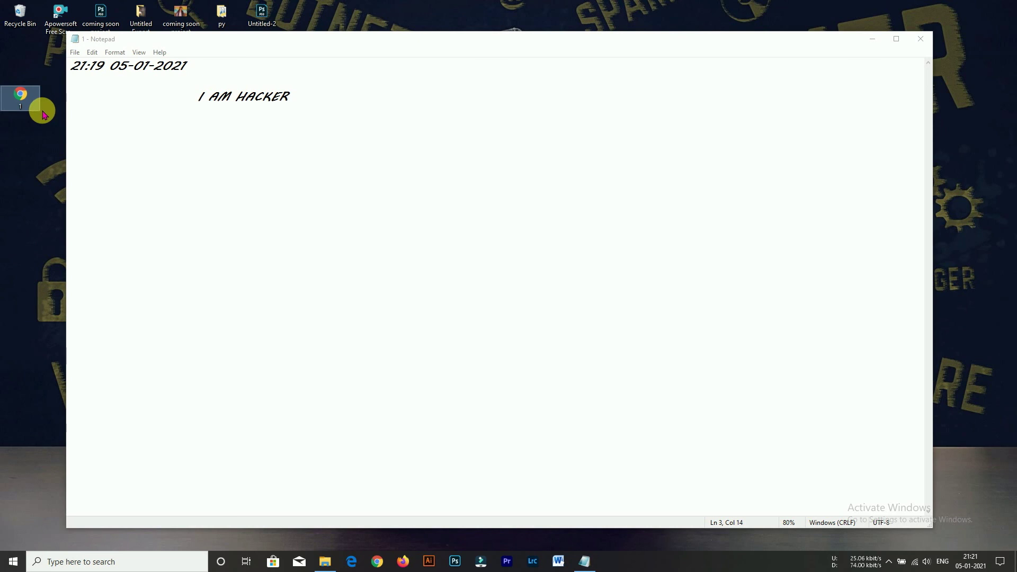
pyautogui.click(29, 100)
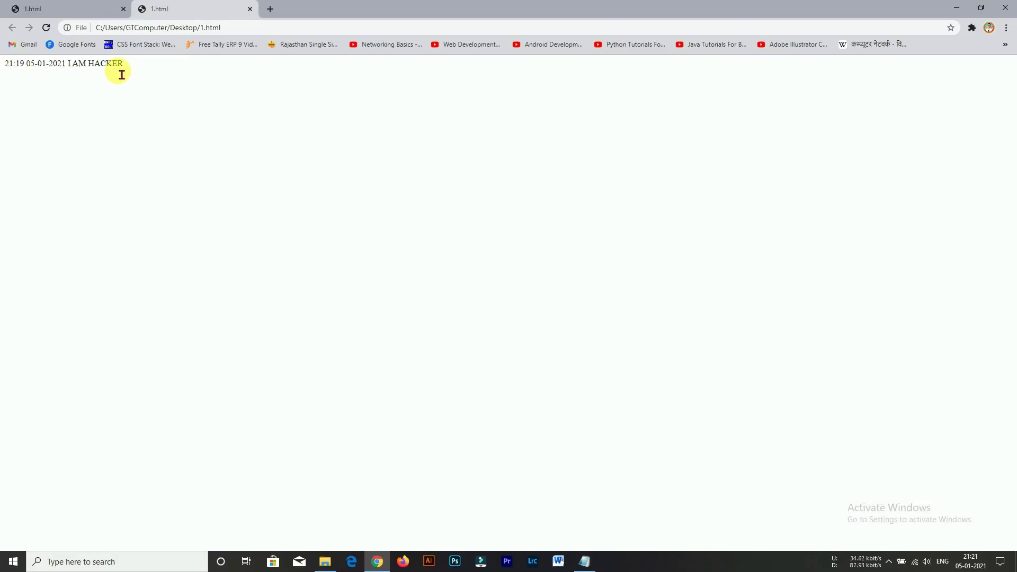
pyautogui.tripleClick(9, 79)
pyautogui.click(71, 82)
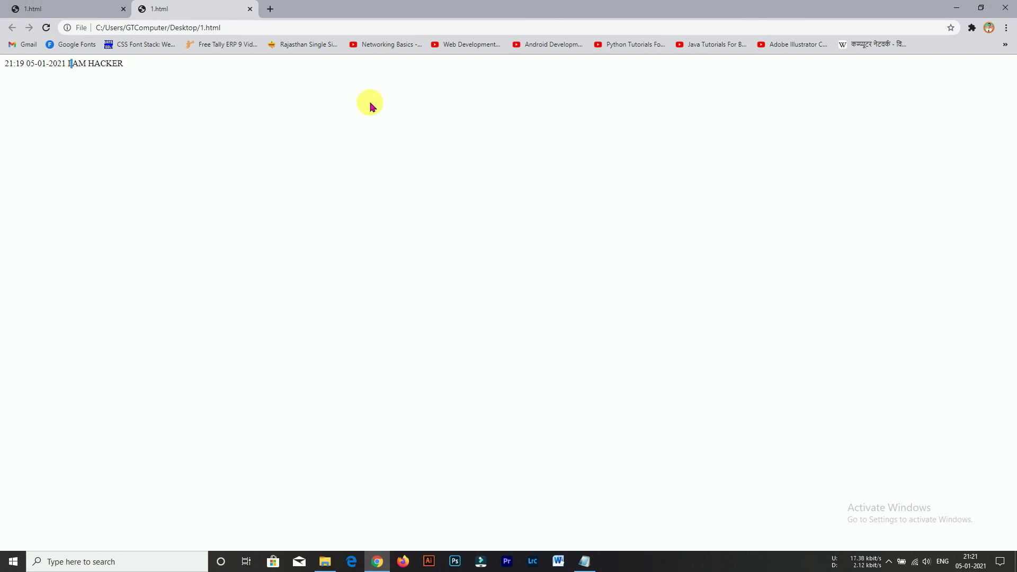
pyautogui.click(1005, 8)
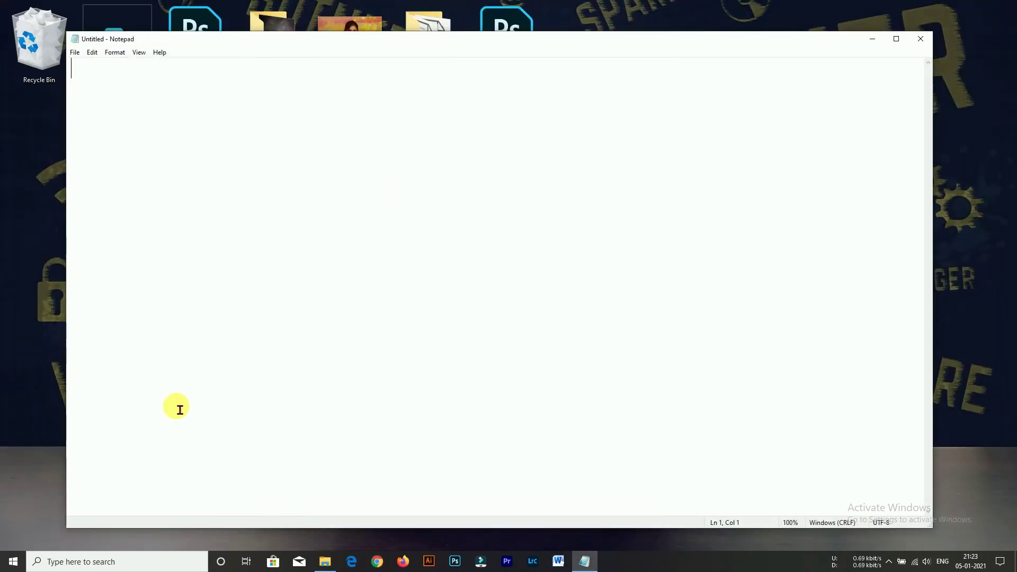